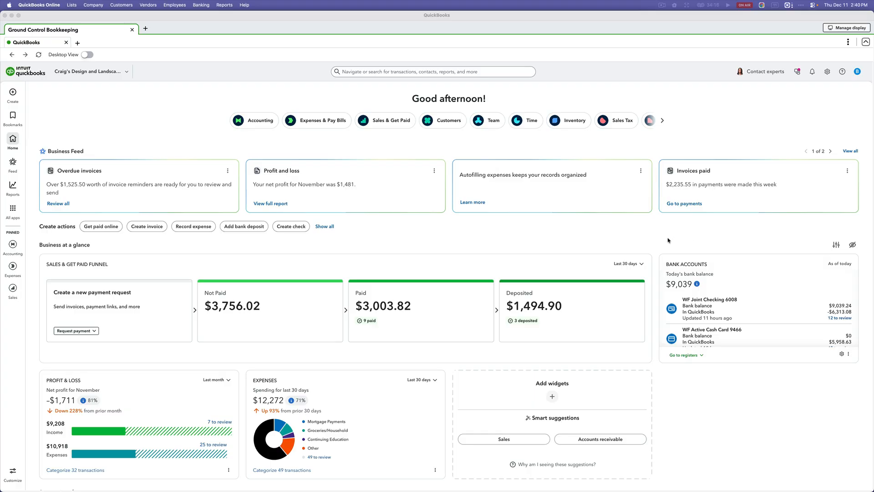
Start a new expense, dismiss the autofill pane and choose Tania's Nursery as the payee
left_click(14, 94)
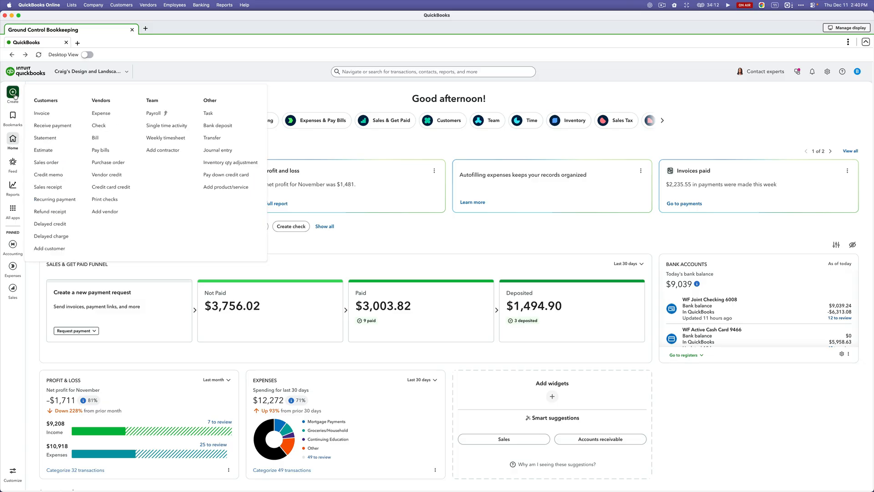
left_click(102, 114)
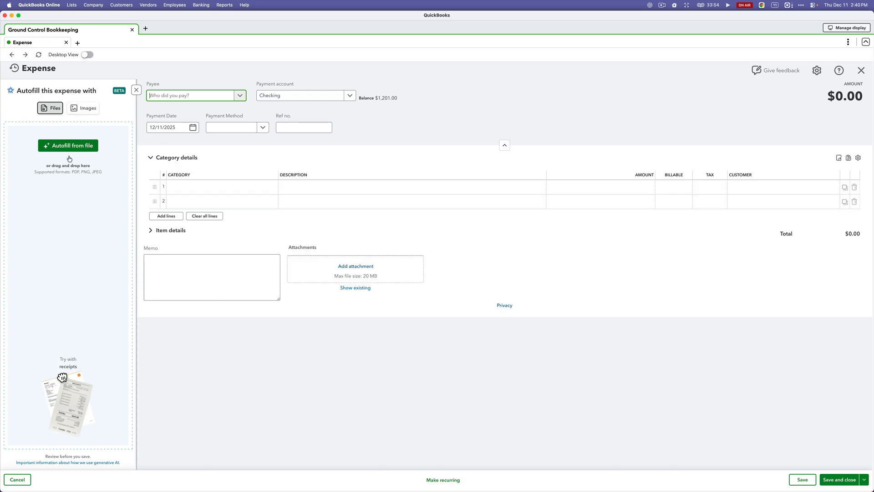
left_click(137, 91)
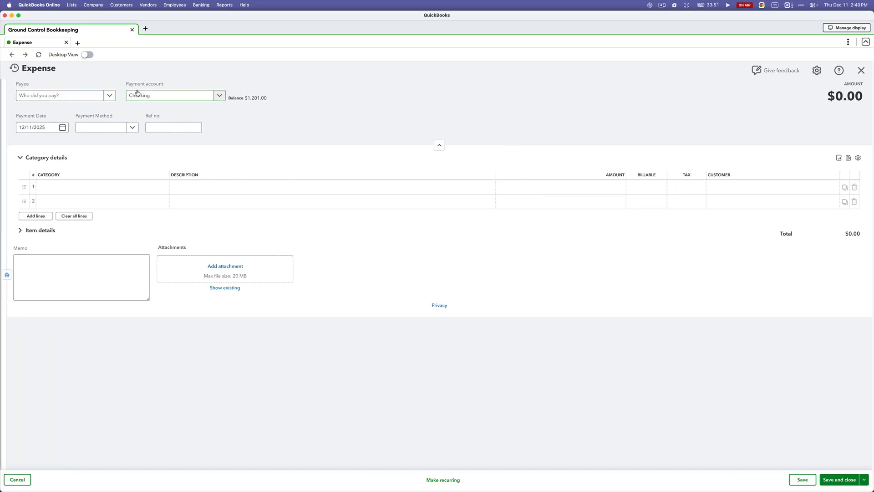
left_click(72, 97)
type("tani")
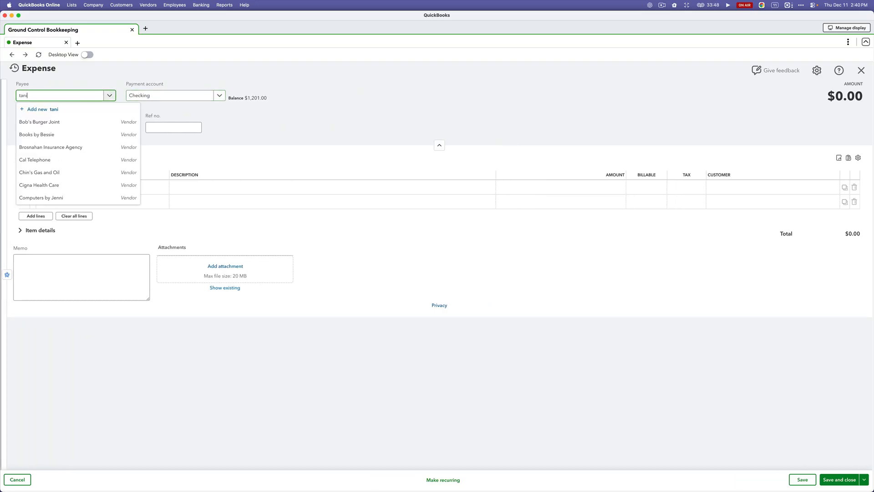
type("a")
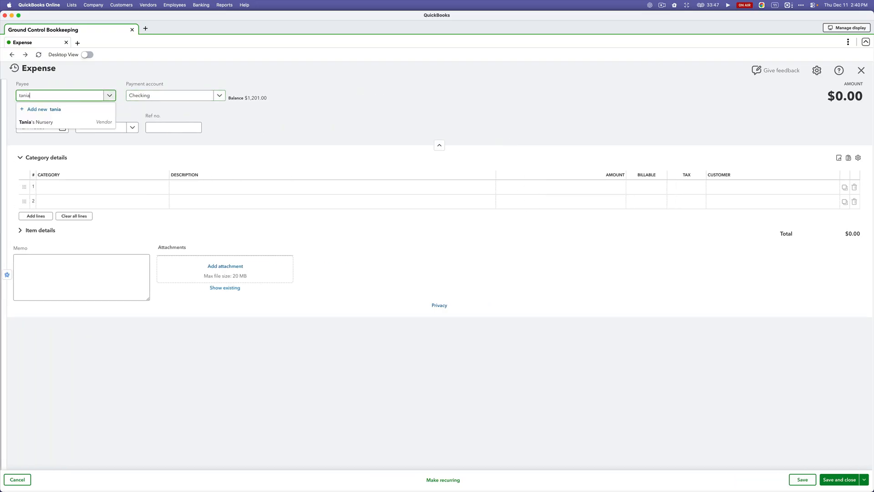
left_click(71, 122)
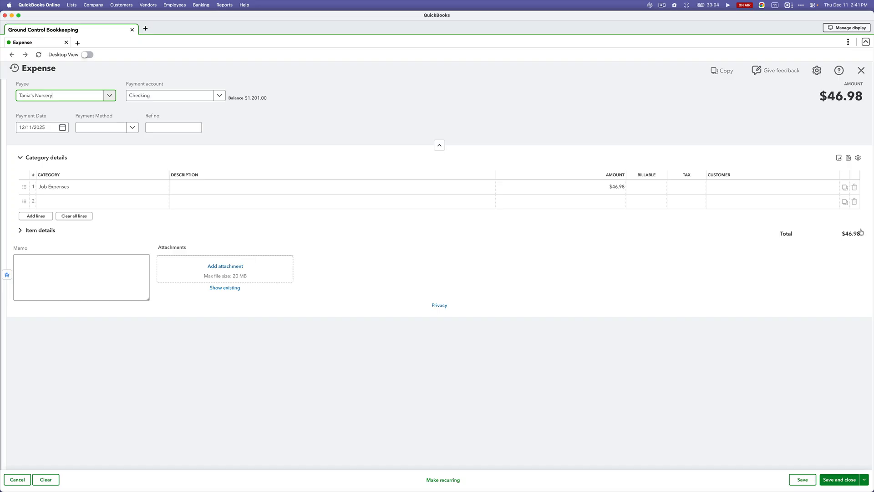
Set the first category line to Plants and Soil under Job Expenses: Job Materials
left_click(105, 191)
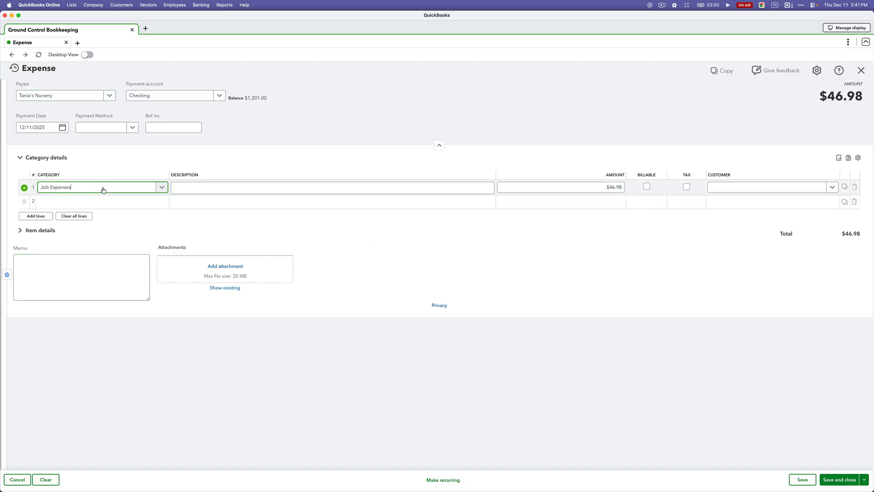
left_click(104, 190)
key("BackSpace")
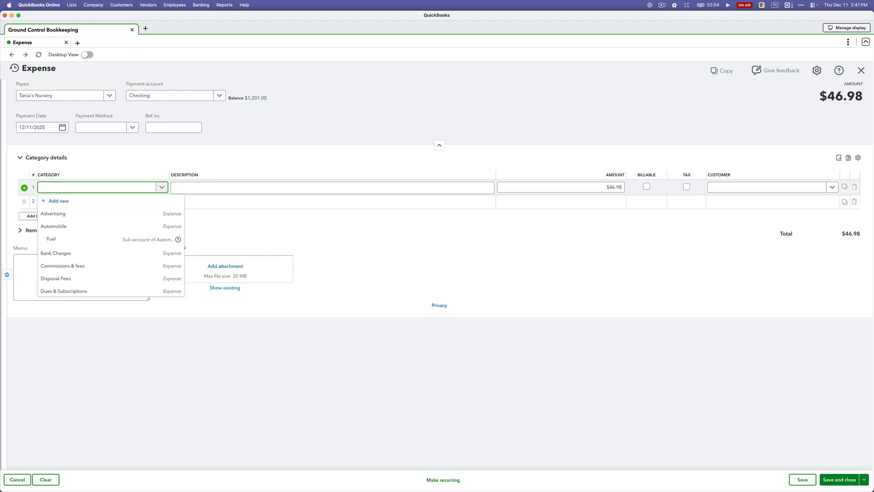
type("plants")
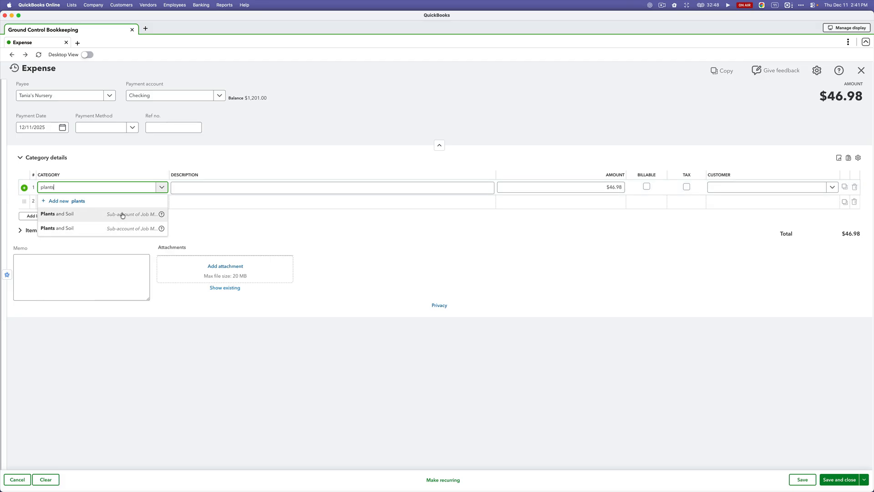
mouse_move(163, 215)
left_click(92, 219)
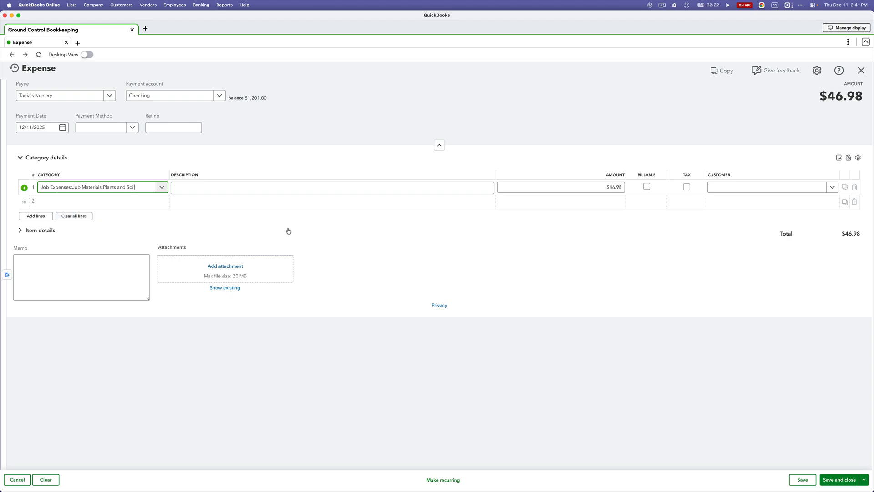
Describe the first category line as Mulch and set its amount to 125
left_click(300, 191)
type("Mulch")
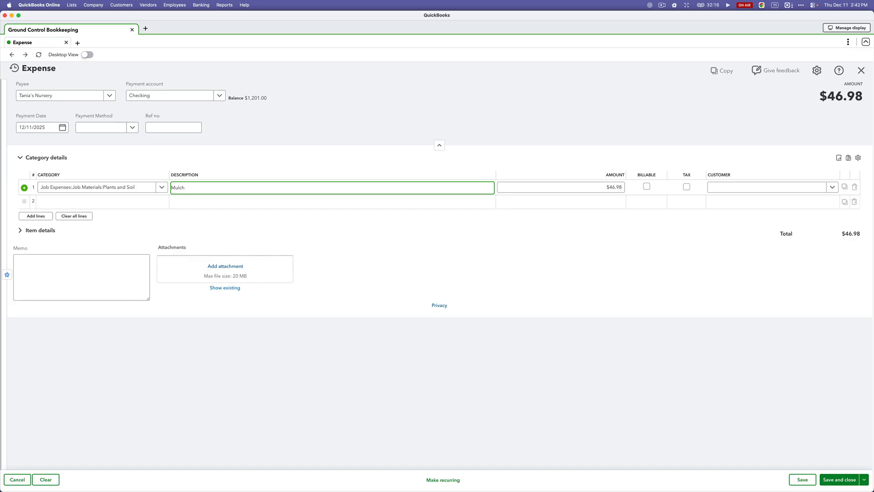
left_click(534, 185)
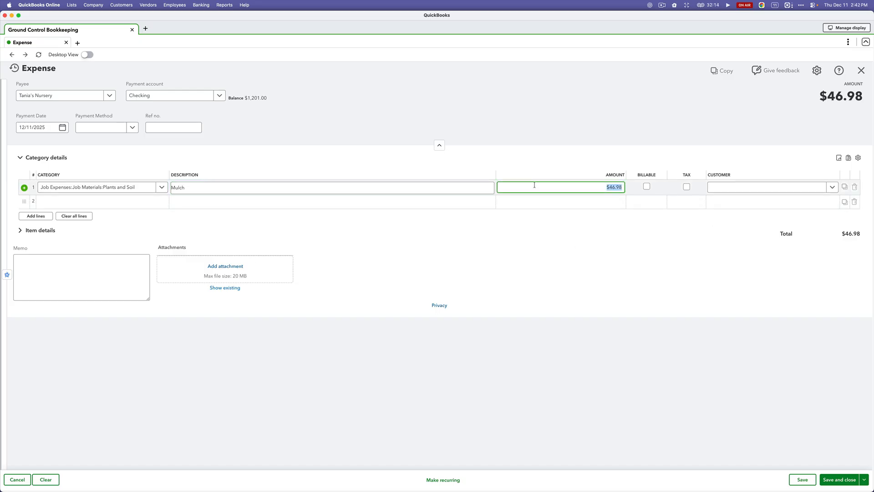
key("BackSpace")
type("125")
key("Tab")
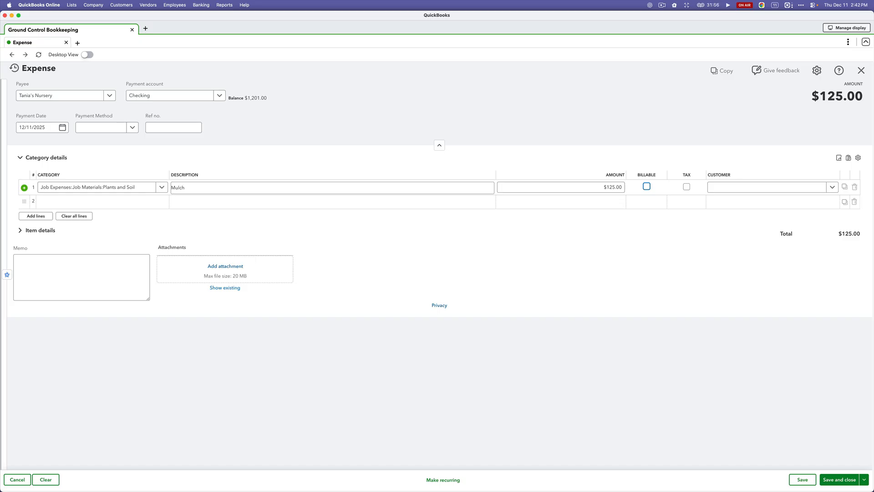
left_click(19, 234)
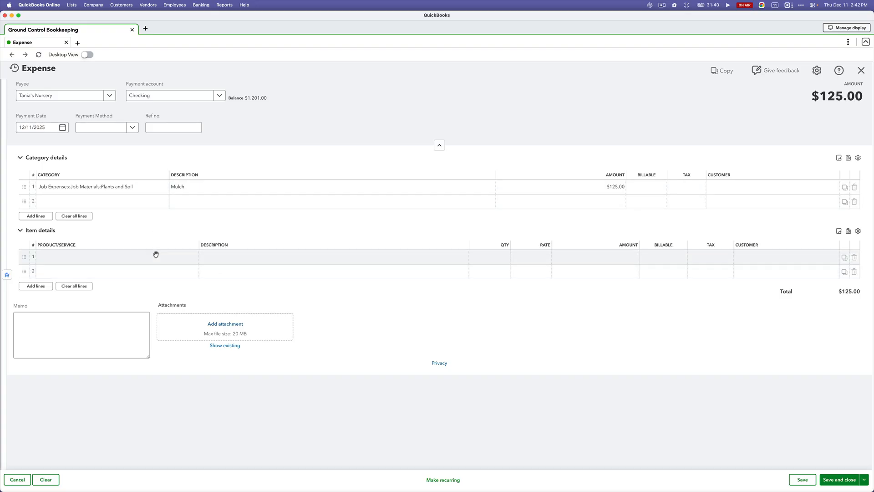
left_click(71, 259)
type("plants")
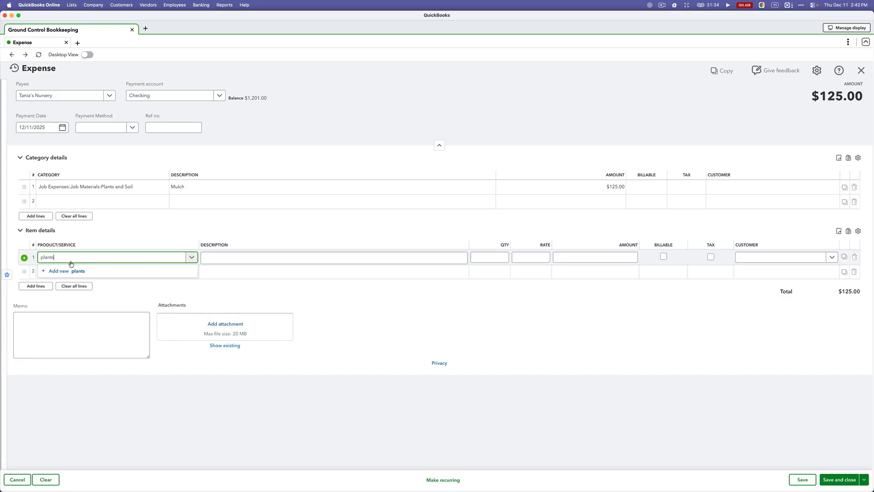
key("BackSpace")
key("BackSpace")
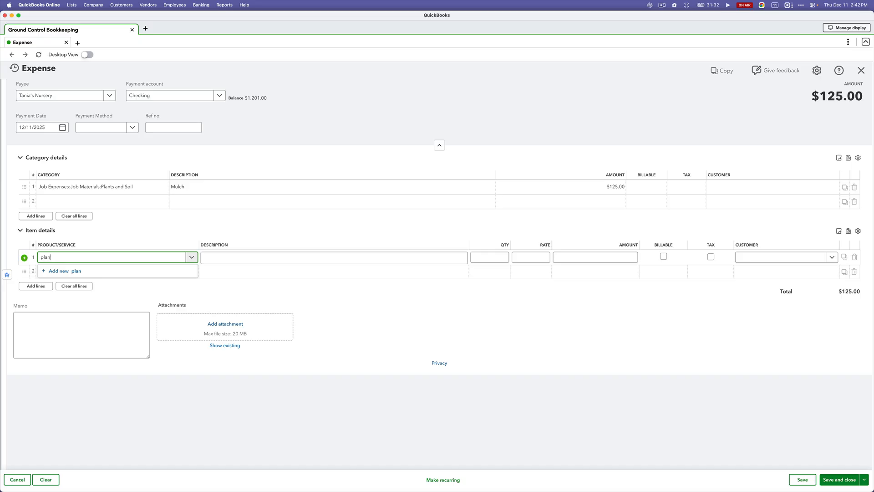
key("BackSpace")
type("mul")
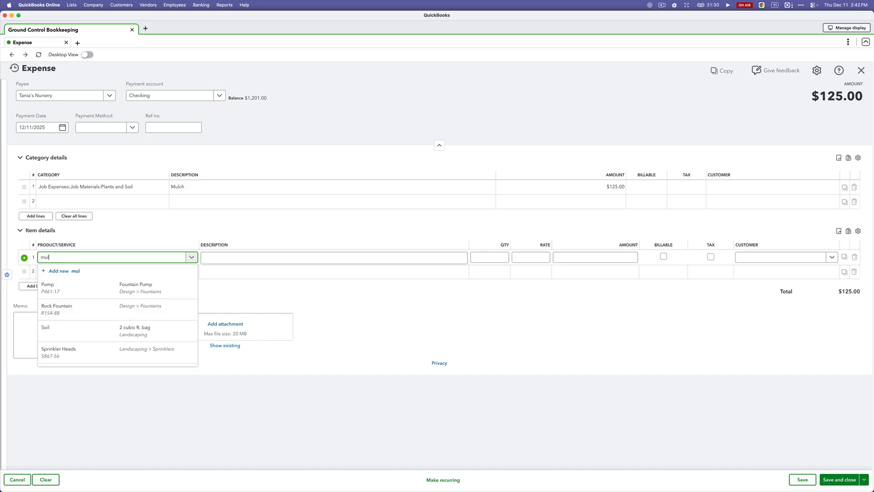
key("BackSpace")
key("BackSpace")
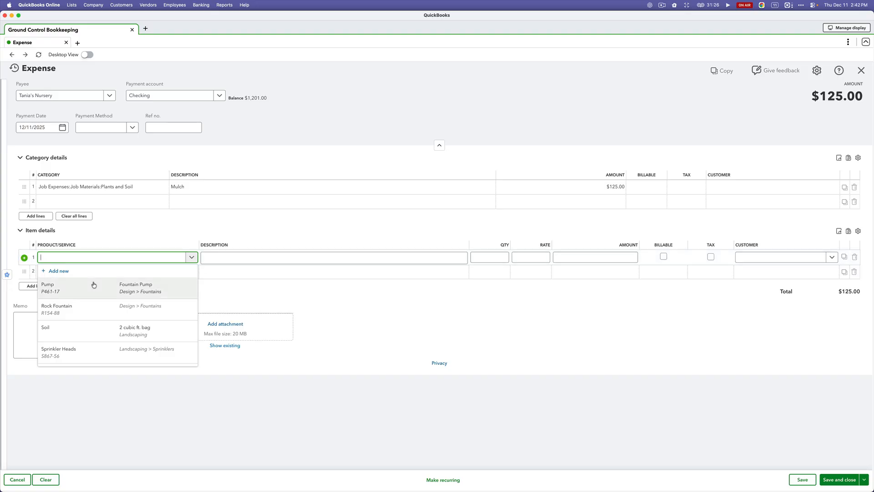
left_click(90, 328)
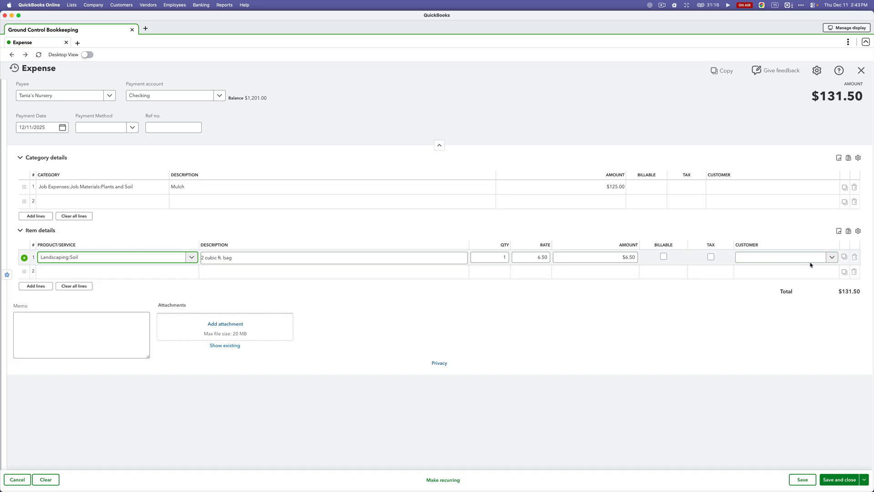
left_click(855, 257)
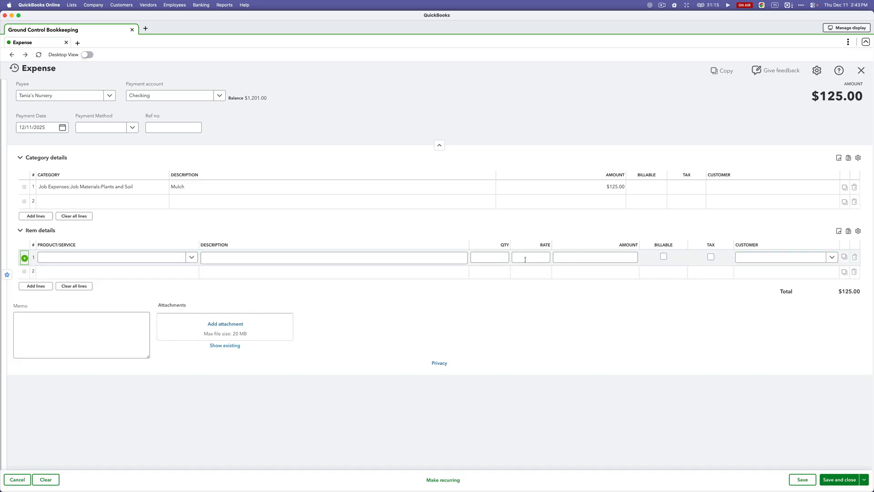
left_click(33, 235)
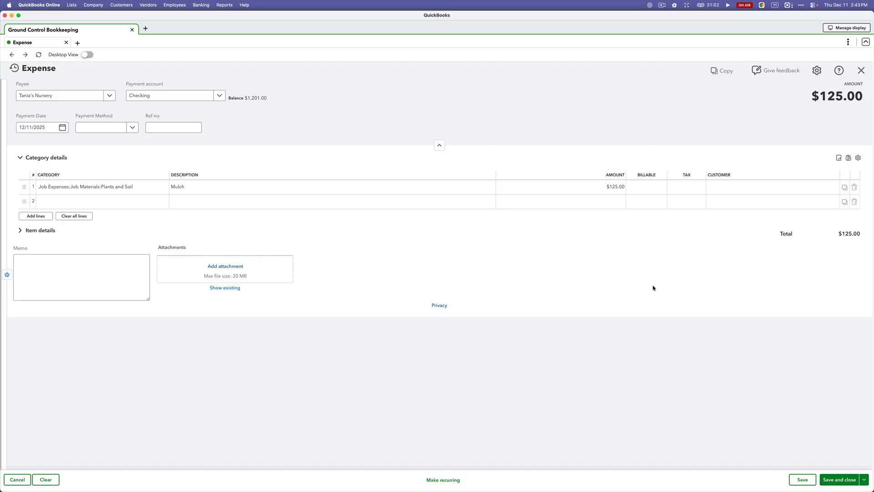
Add the Landscaping:Soil product as the first line of the item details with a quantity of 20
left_click(21, 229)
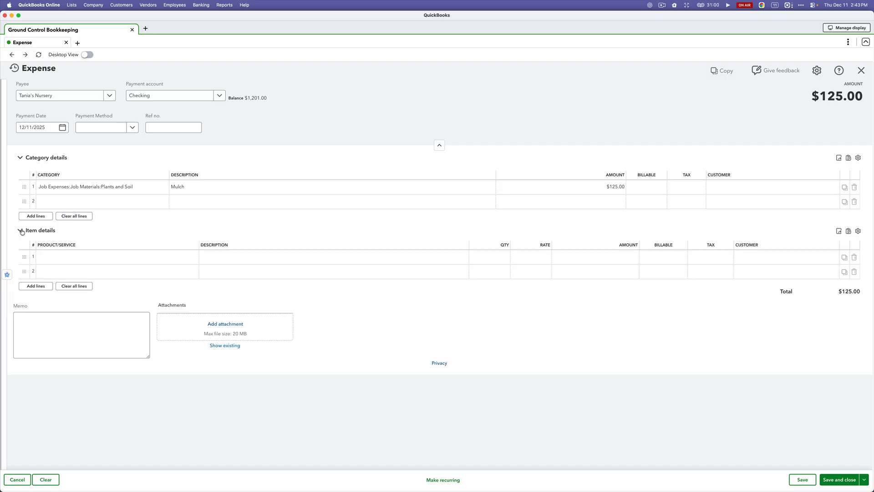
left_click(71, 259)
type("soi")
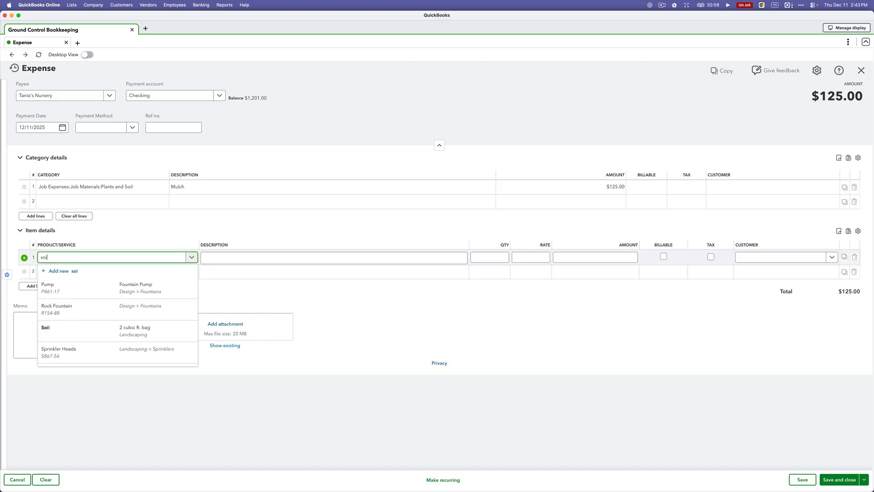
type("l")
left_click(72, 287)
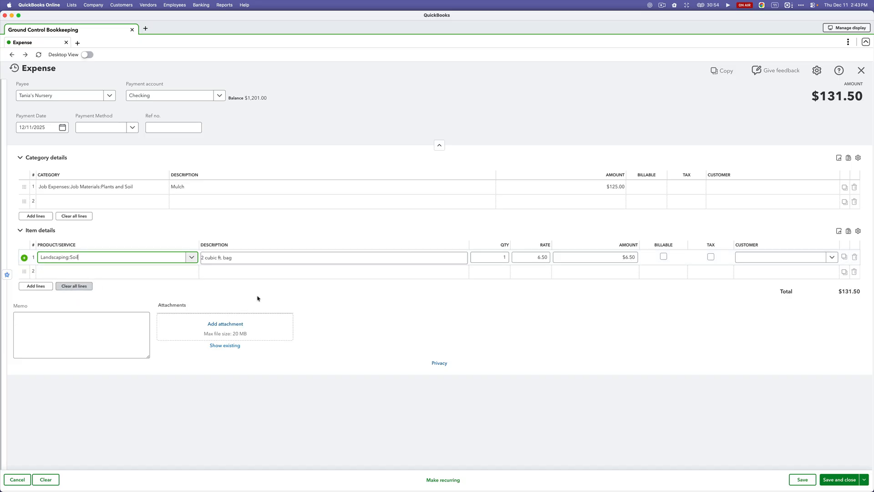
key("Tab")
key("Tab")
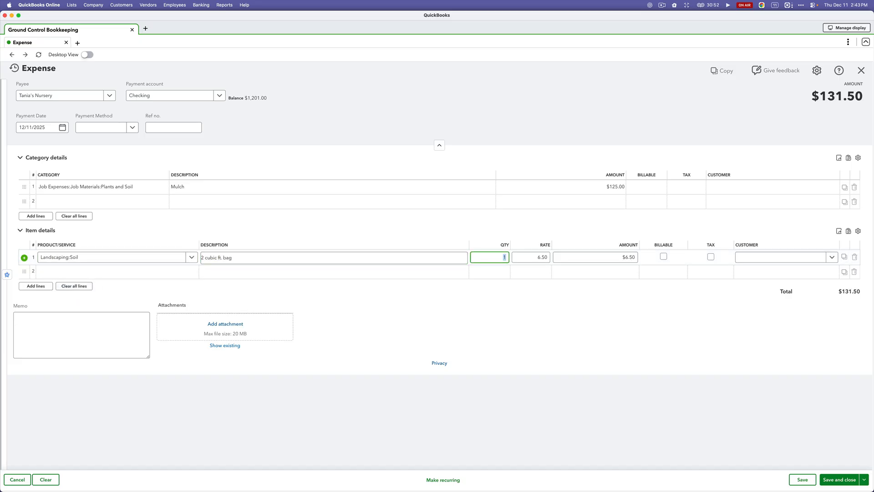
type("20")
key("Tab")
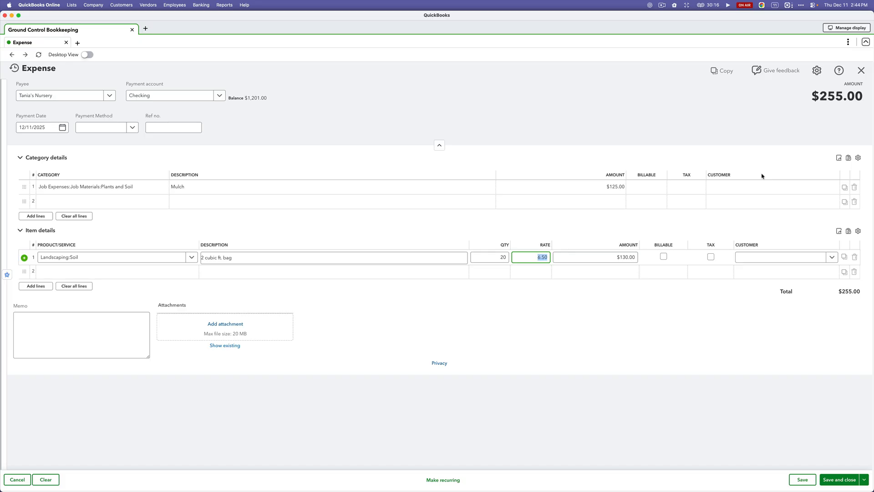
Review the expense form settings for the items table, customer tracking and billable items, leaving them as they are
left_click(818, 72)
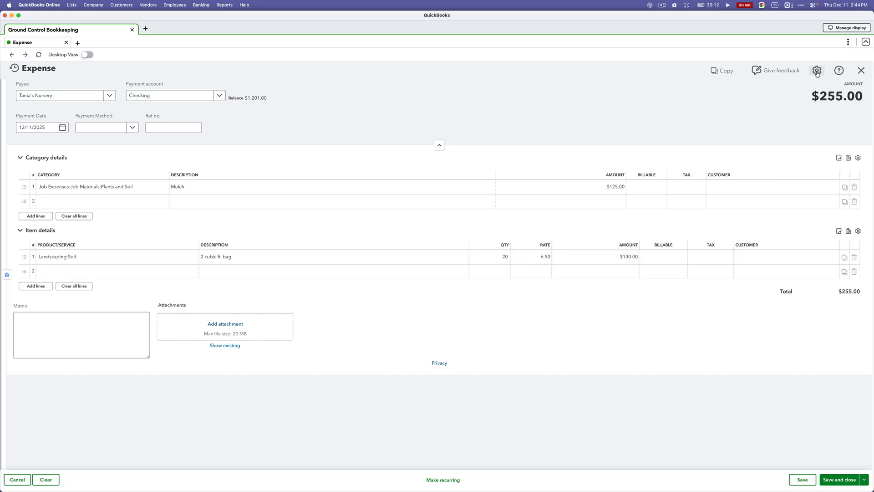
left_click(817, 71)
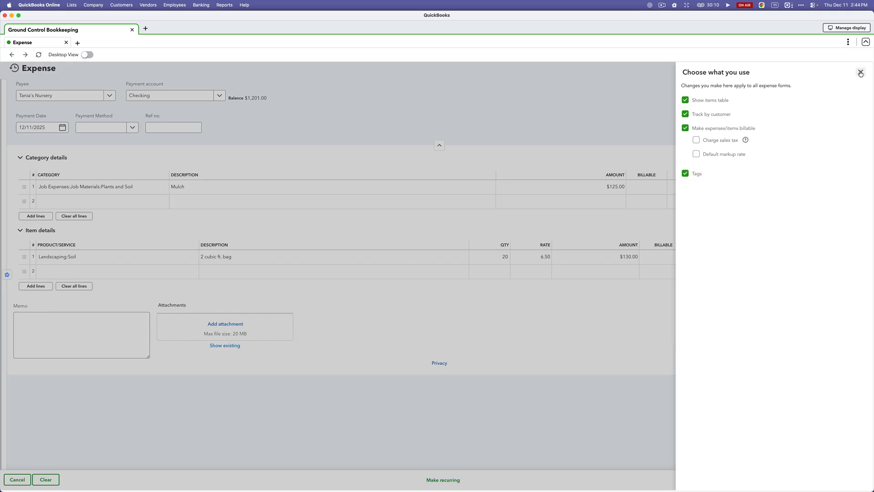
left_click(860, 72)
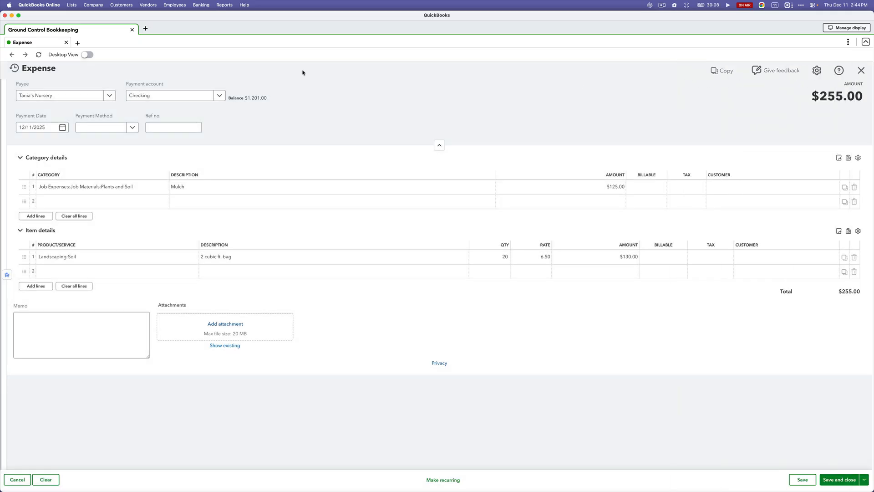
Open the Products and Services list in a separate tab and search it for soil
left_click(78, 43)
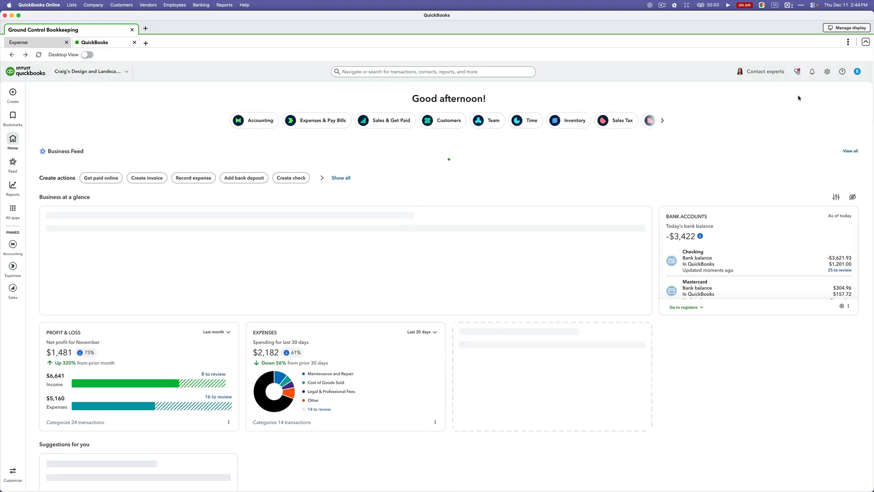
left_click(827, 71)
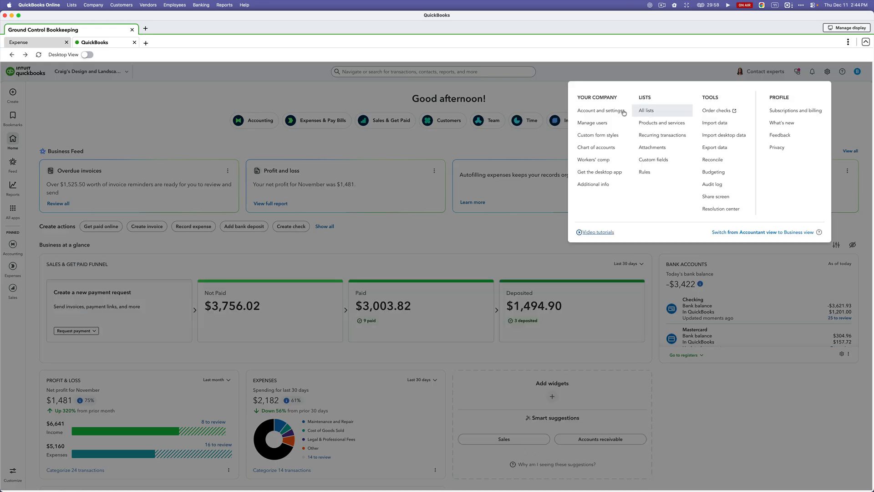
left_click(644, 112)
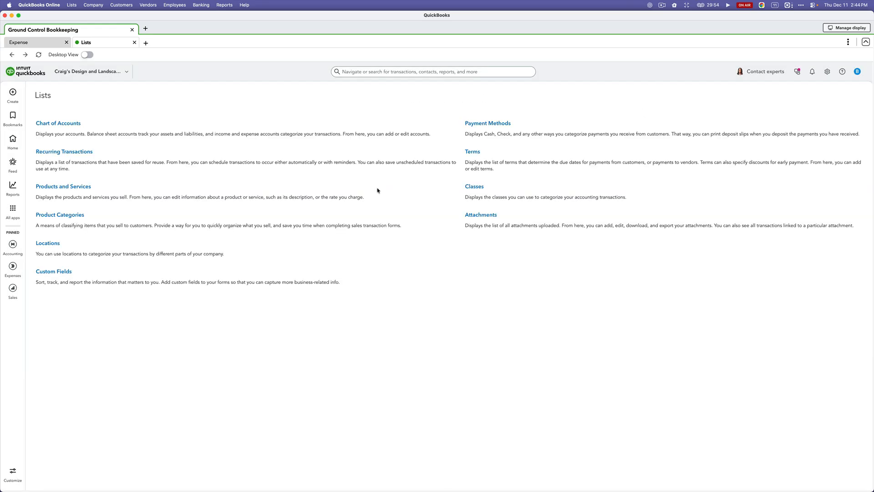
left_click(66, 186)
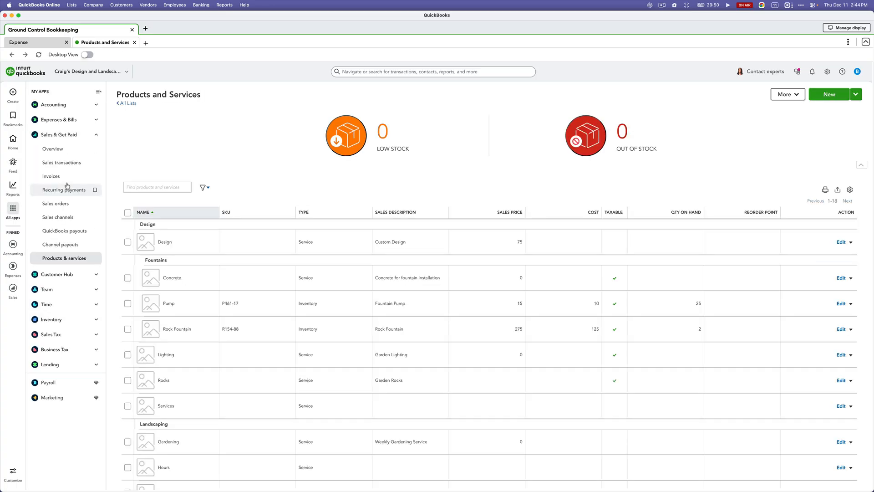
left_click(169, 186)
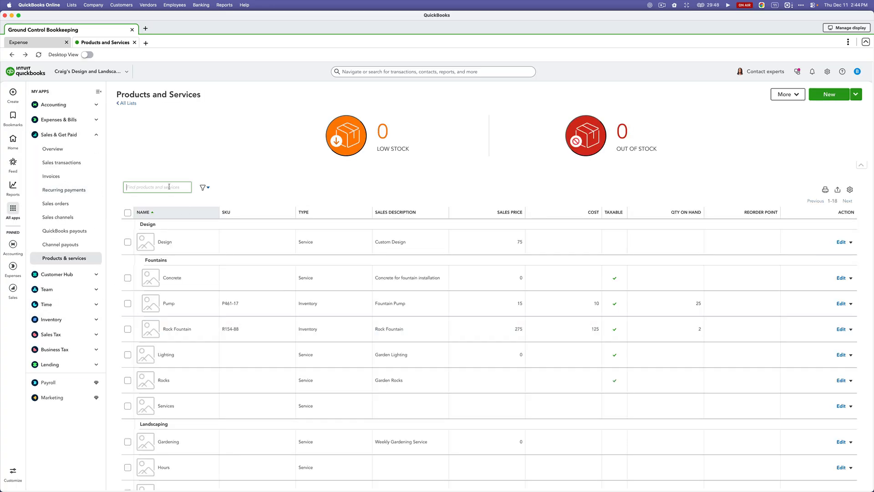
type("soil")
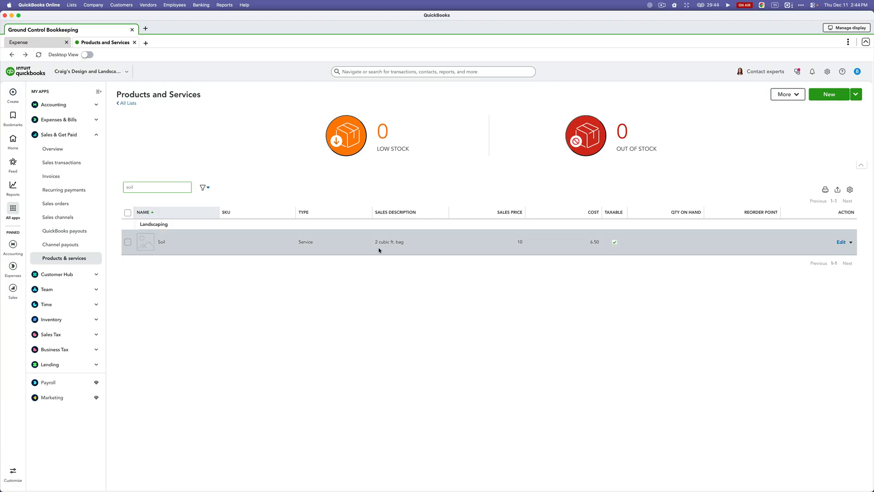
Open the Soil service's product information and examine its description, sales and purchasing details, and linked accounts
left_click(841, 243)
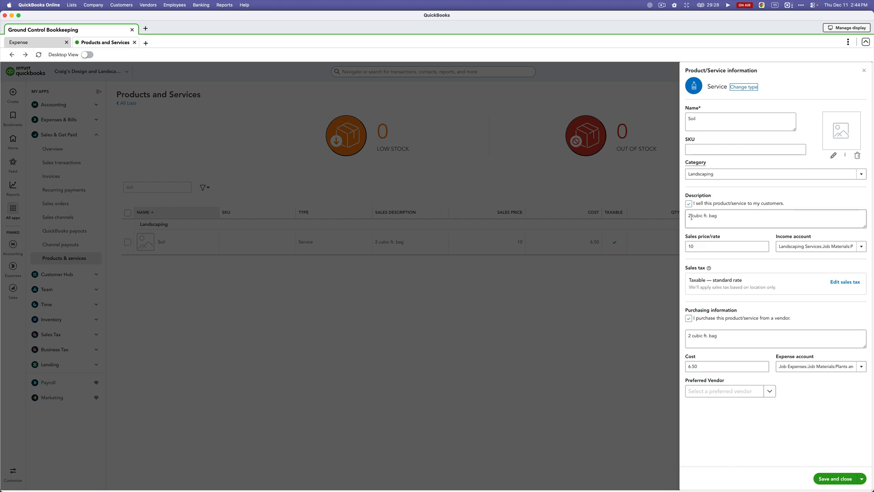
left_click_drag(688, 217, 721, 216)
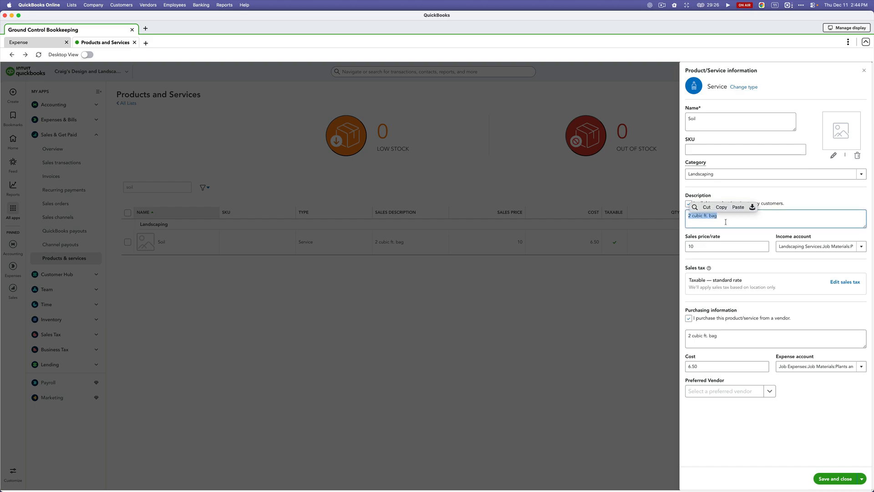
left_click(726, 223)
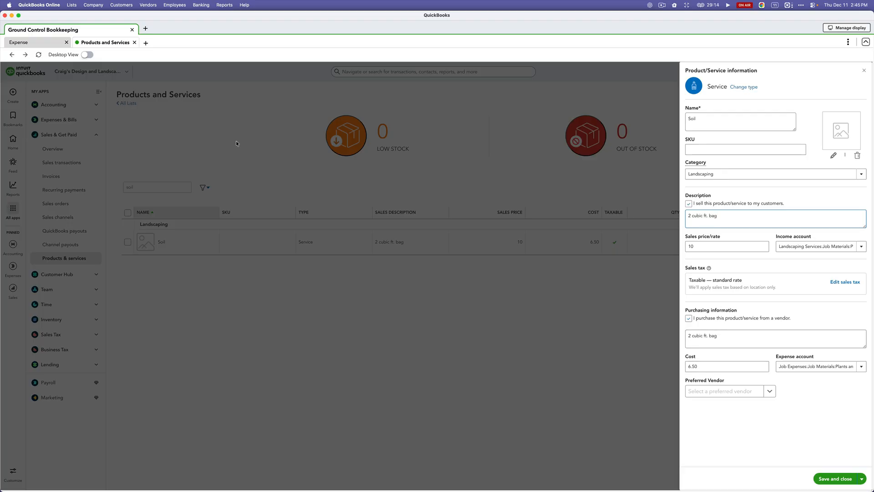
Return to the Tania's Nursery expense, check its category and item amounts, and save it while starting a new expense
left_click(42, 45)
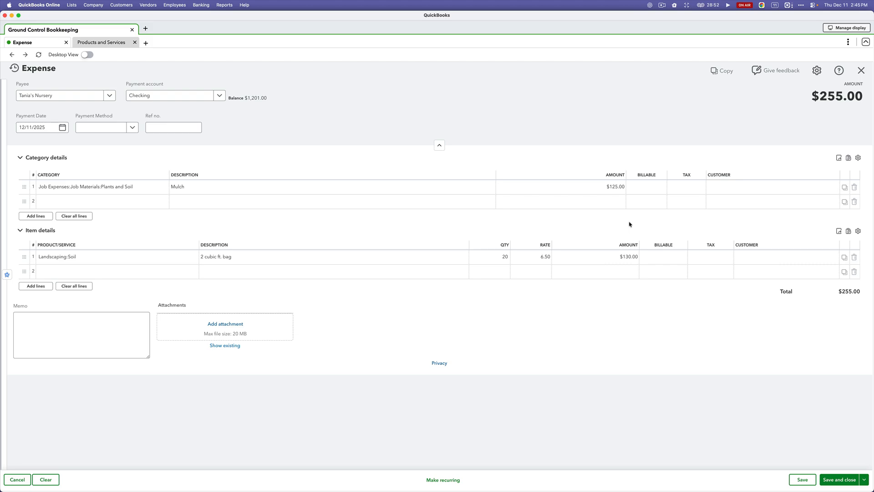
left_click(611, 187)
left_click(627, 255)
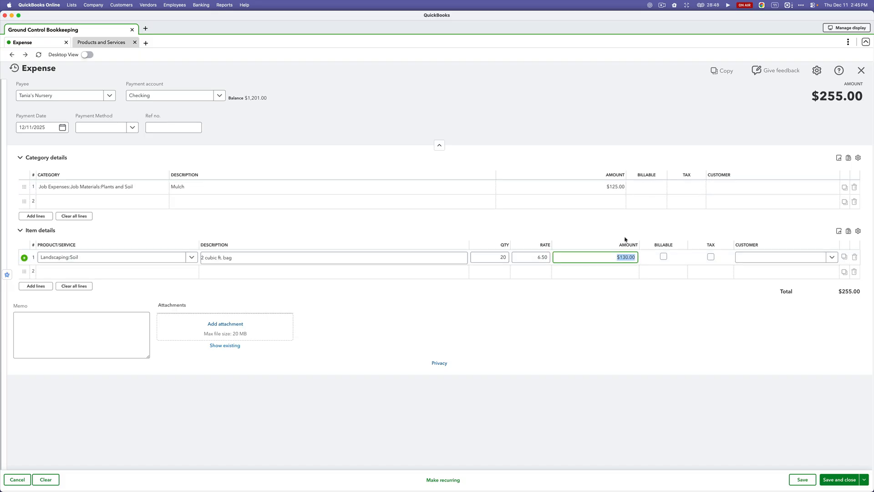
left_click(624, 225)
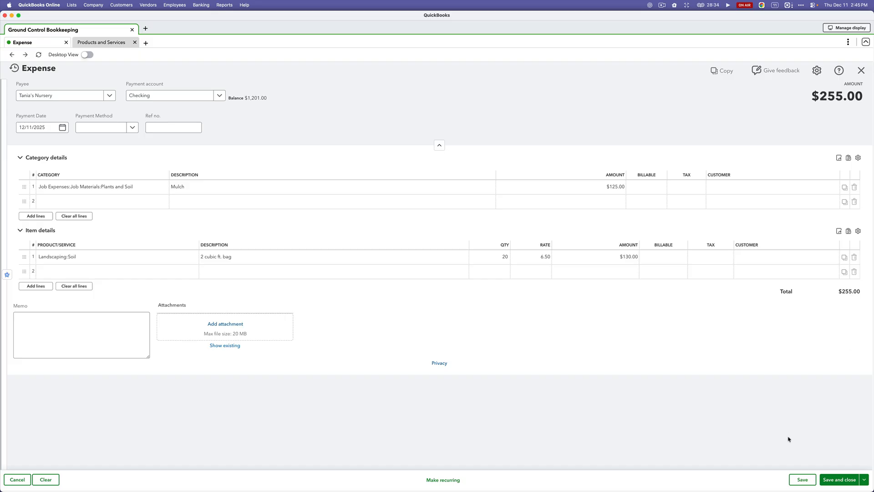
left_click(865, 479)
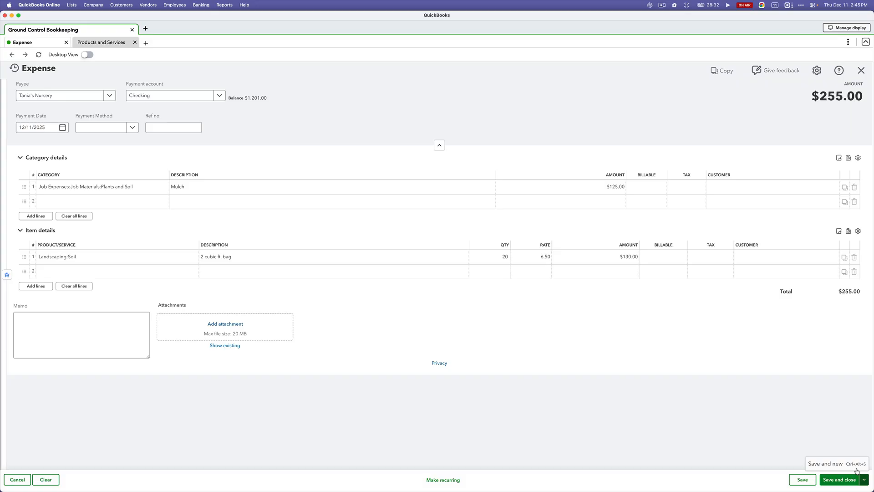
left_click(854, 467)
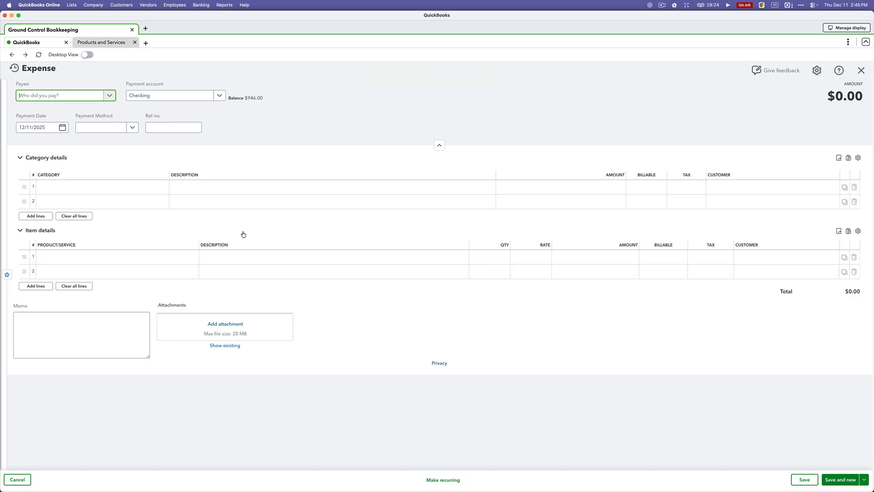
Choose Hicks Hardware as the payee of the new expense and keep Checking as the payment account
left_click(66, 97)
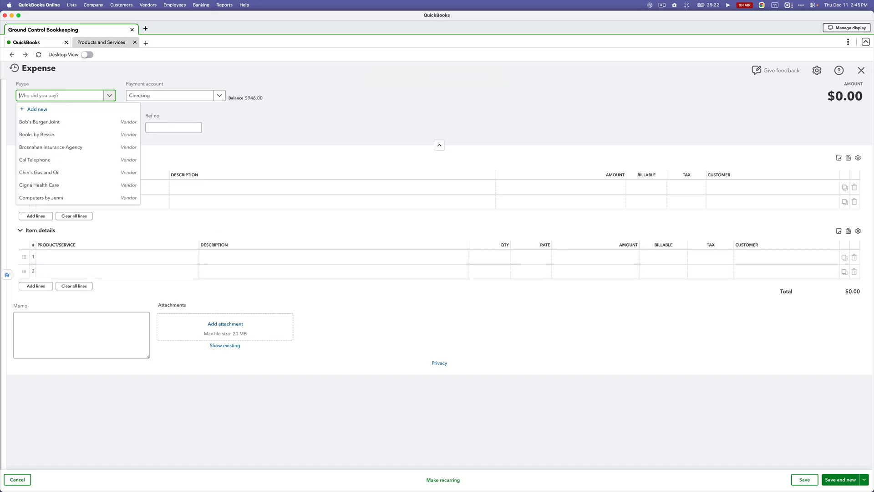
type("hick")
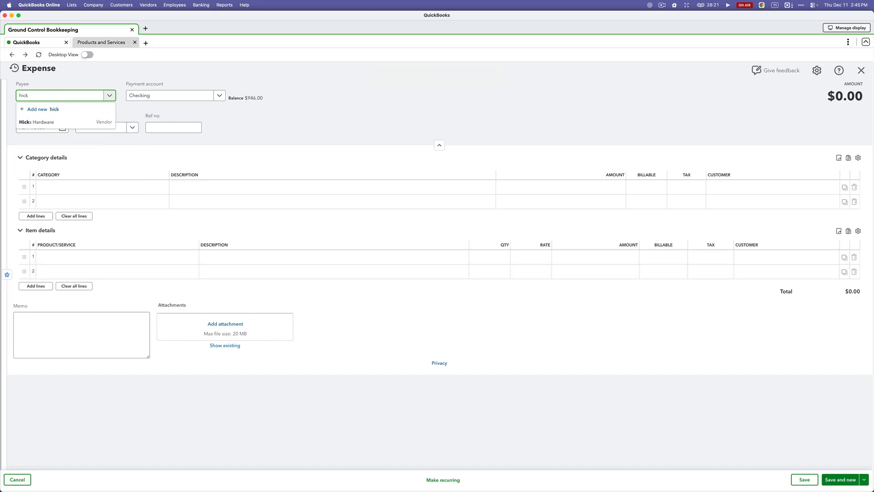
left_click(61, 122)
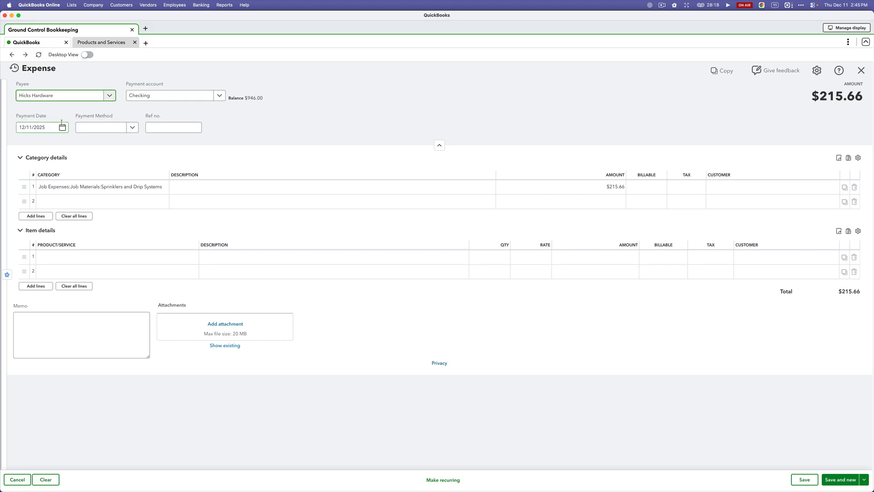
left_click(157, 97)
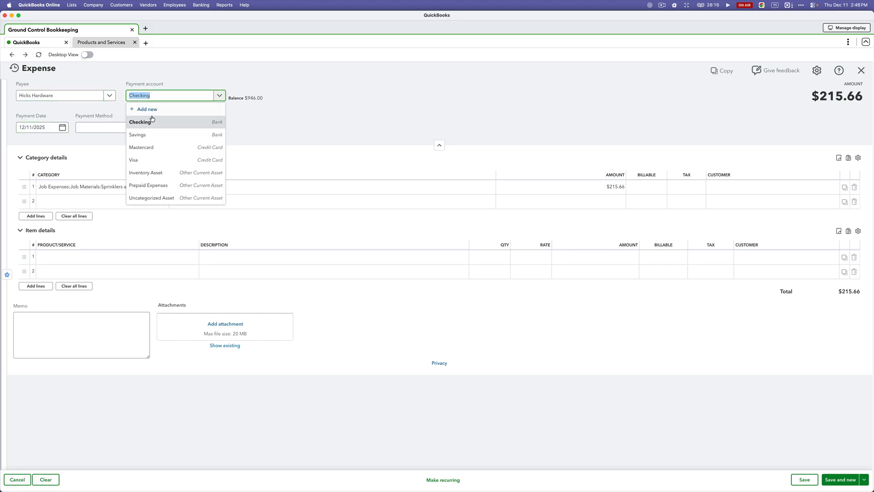
left_click(244, 127)
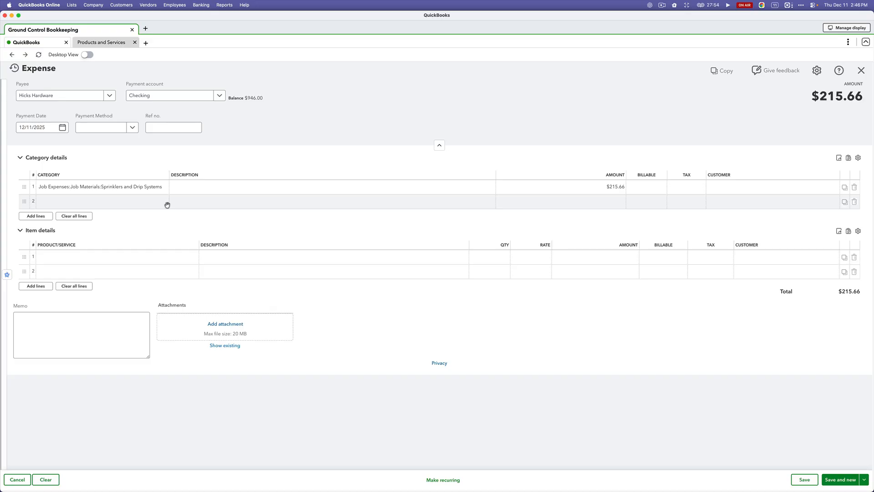
Replace the prefilled category on the first category line with Supplies
left_click(126, 190)
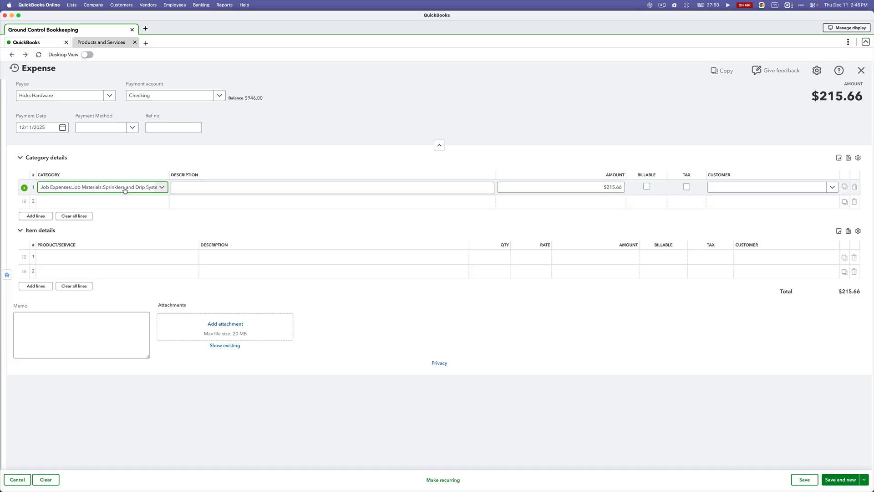
left_click(125, 190)
type("supplie")
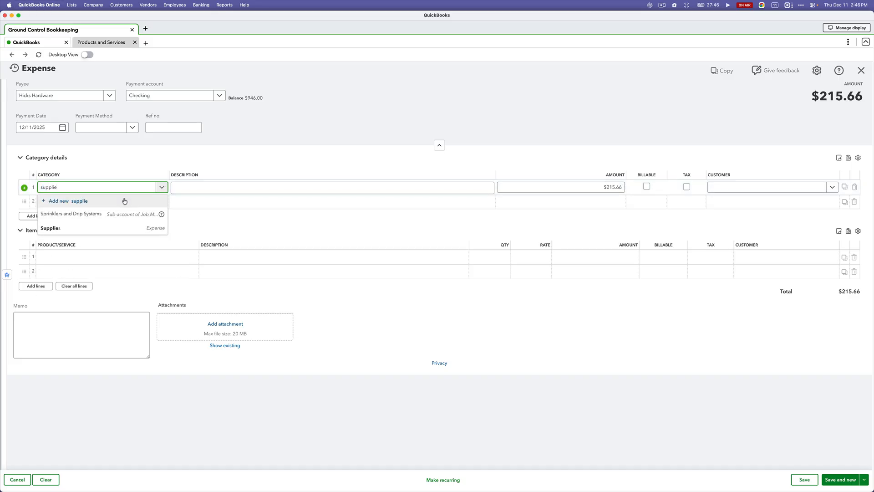
left_click(113, 228)
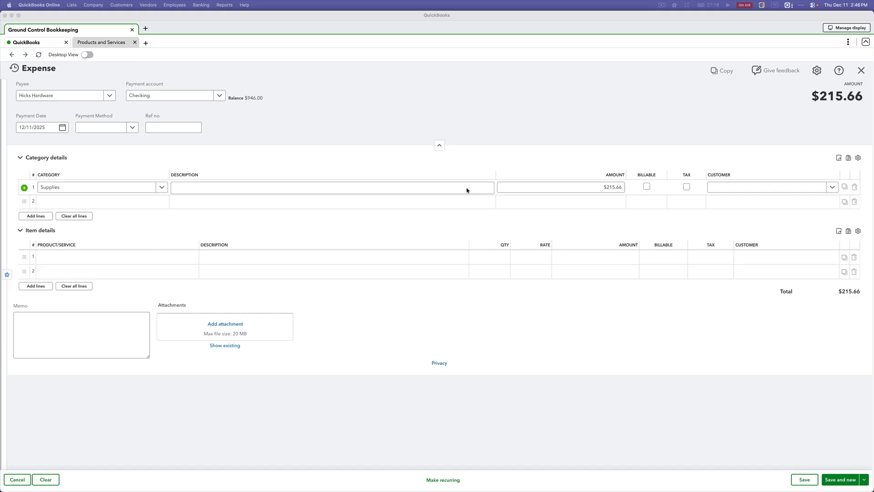
Describe the Supplies line as Shovel with an amount of 24.38, and save the expense while starting a new one
left_click(389, 188)
left_click(381, 187)
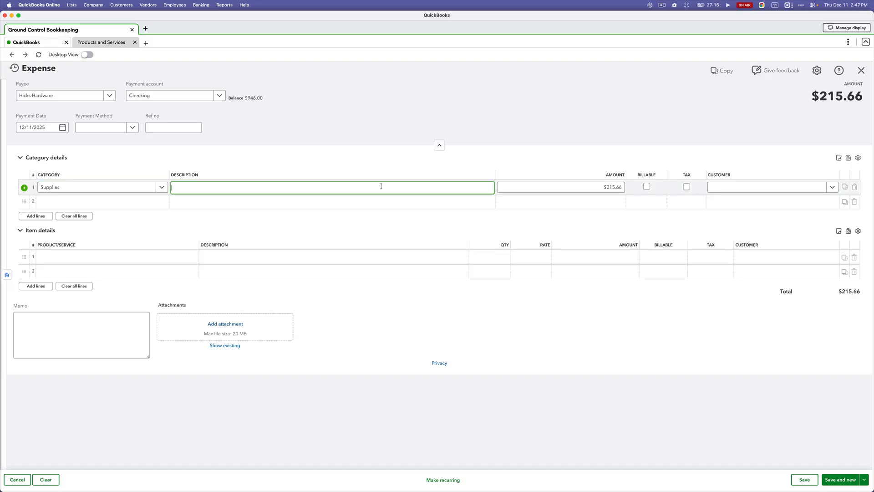
type("Shovel")
key("Tab")
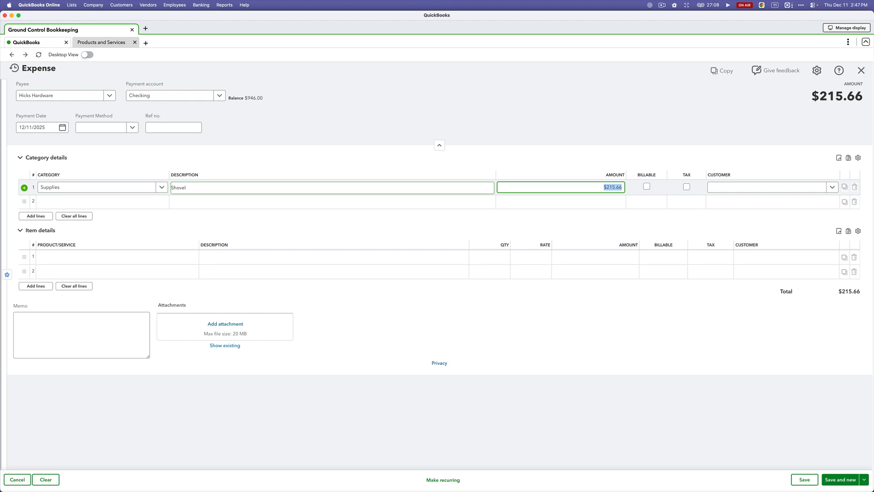
type("24.38")
key("Tab")
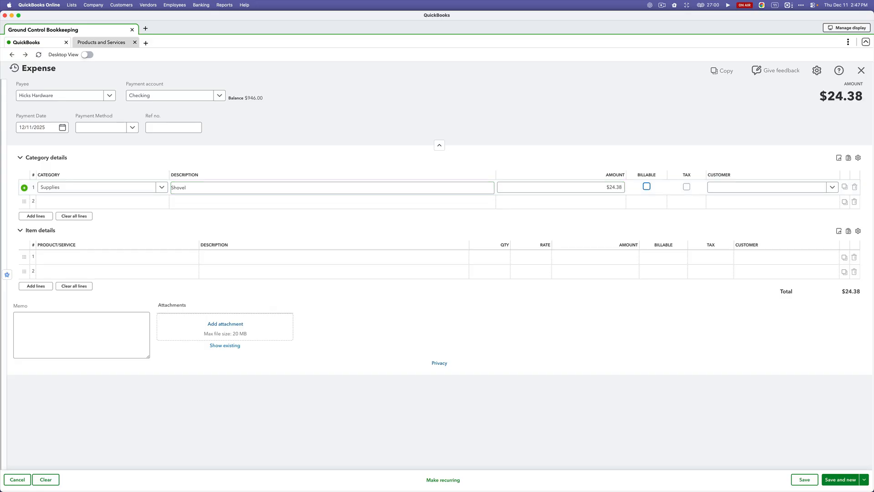
left_click(803, 406)
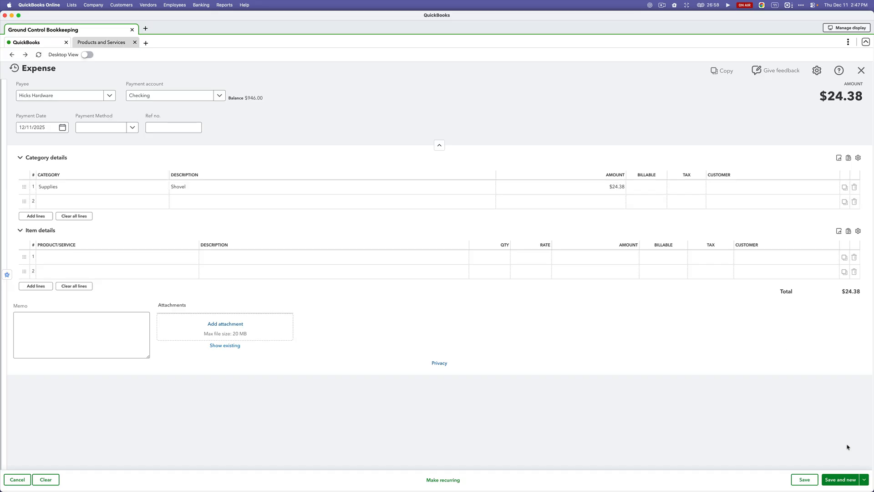
left_click(840, 479)
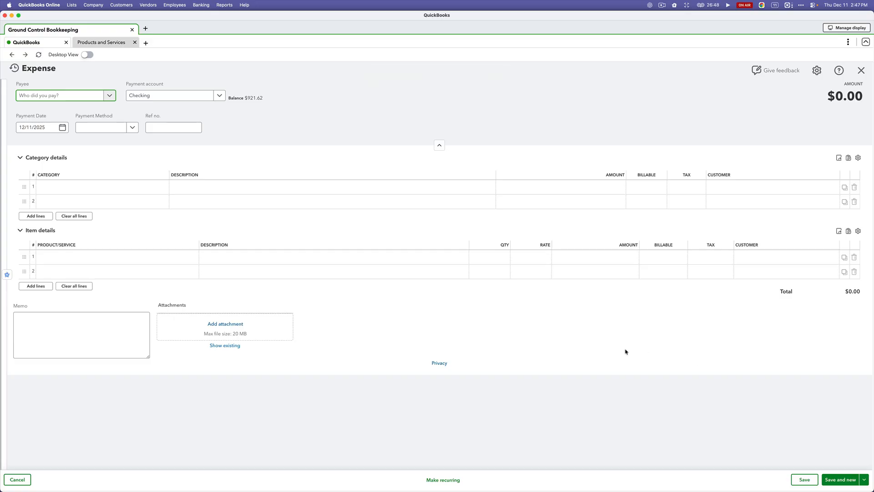
Choose Bob's Burger Joint as the payee and set the first line's category to Meals and Entertainment
left_click(91, 98)
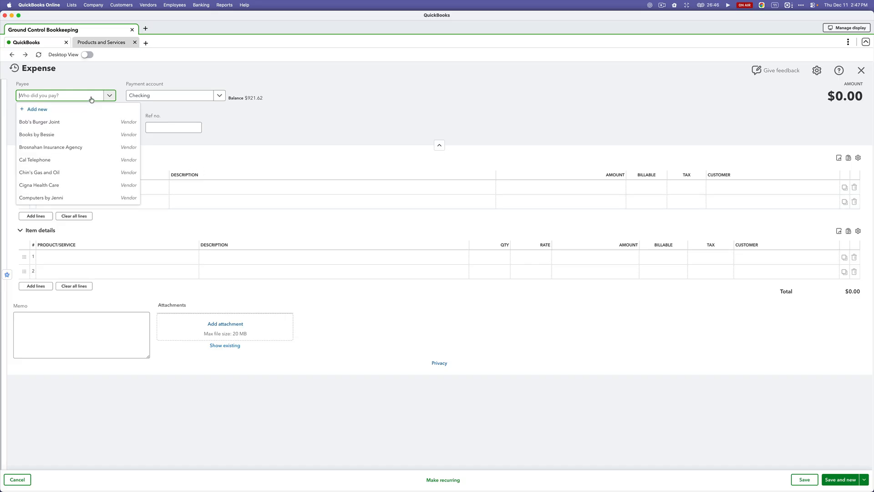
type("bob")
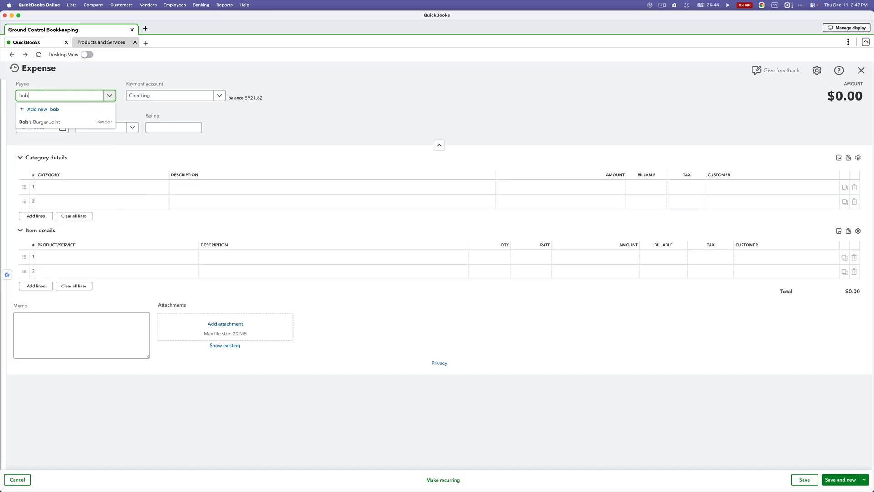
left_click(74, 121)
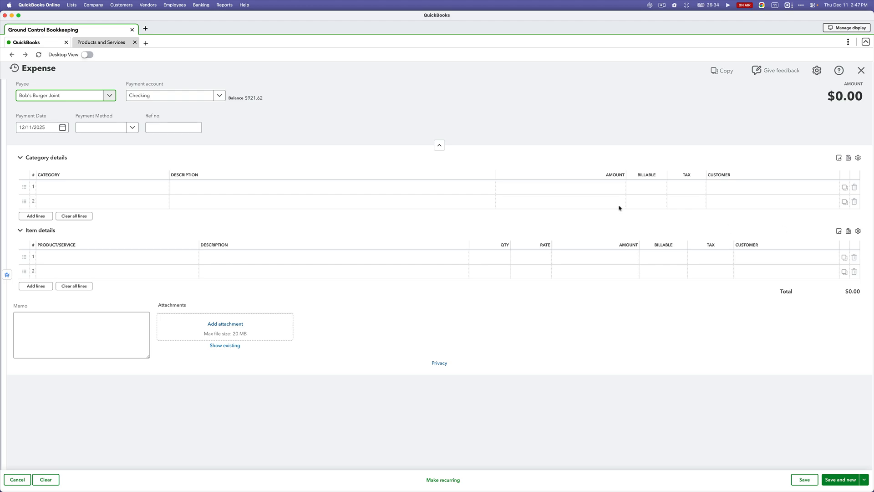
left_click(107, 189)
type("meals")
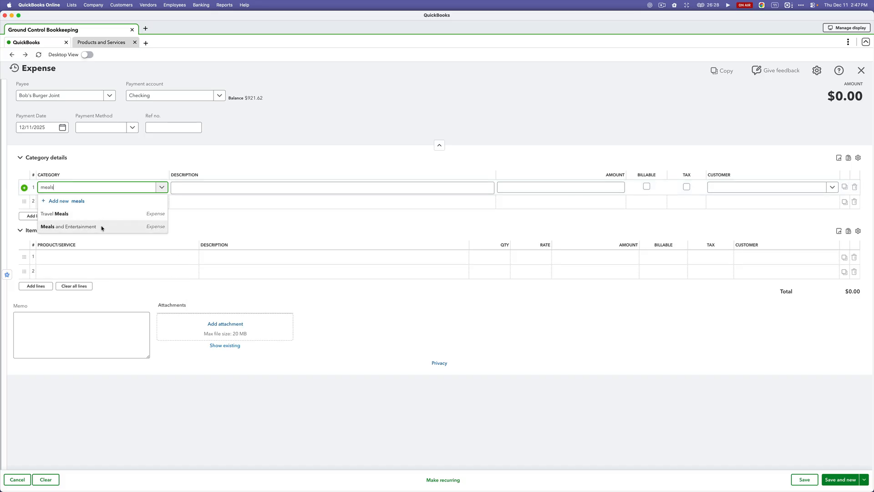
left_click(102, 227)
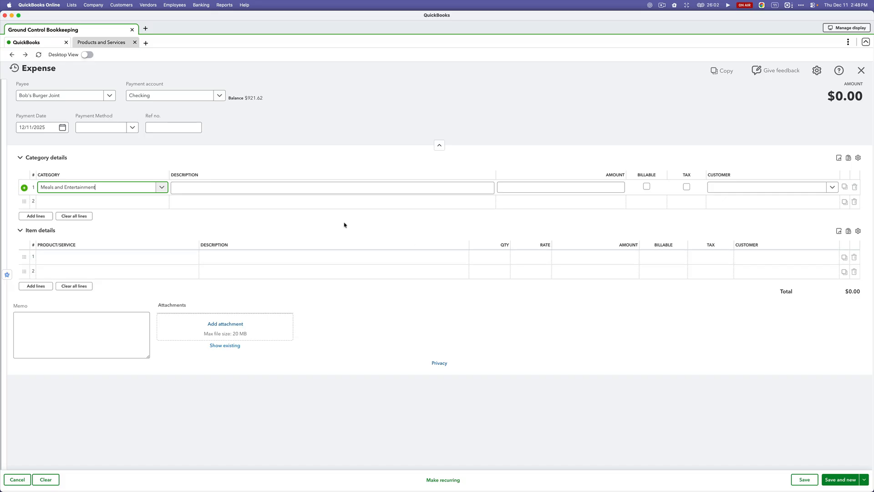
Collapse the item details section and leave the category details section expanded
left_click(182, 155)
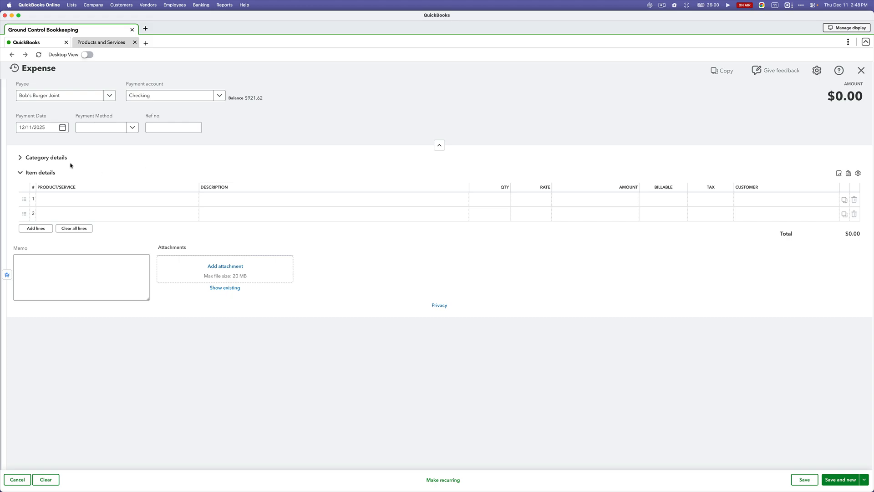
left_click(29, 158)
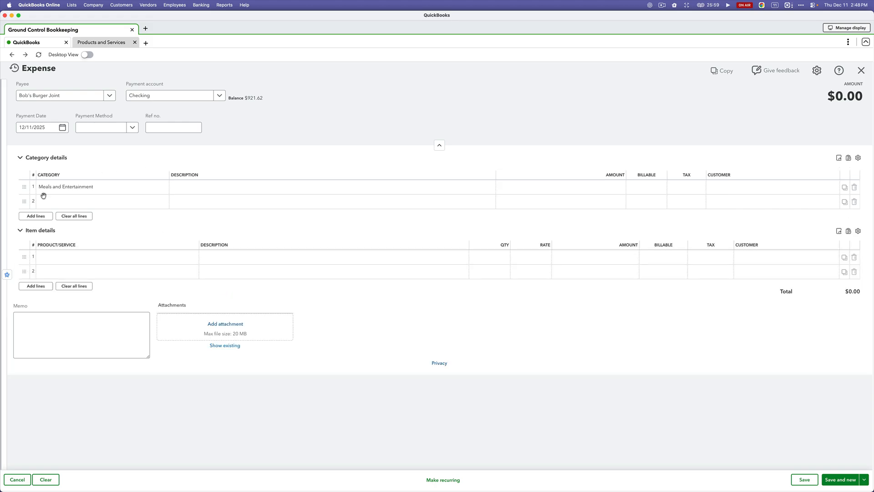
left_click(37, 230)
Search the first line's category list for meals to compare the available meal categories
left_click(86, 186)
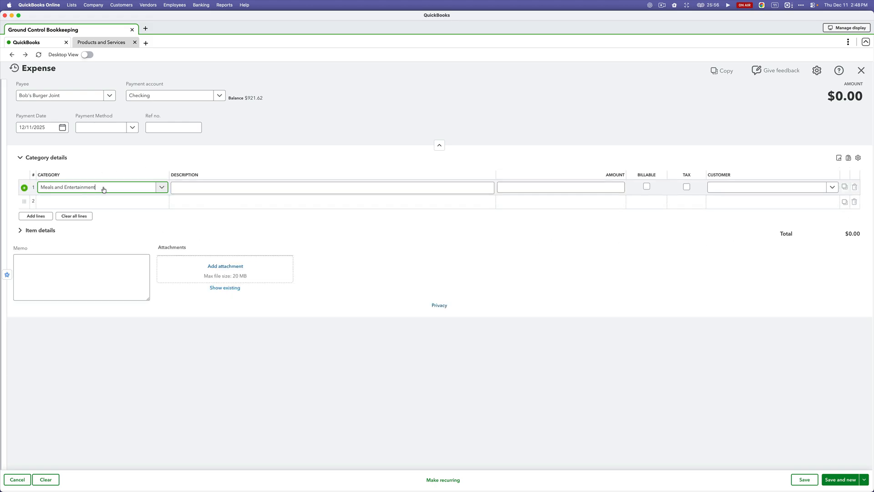
triple_click(103, 189)
type("meals")
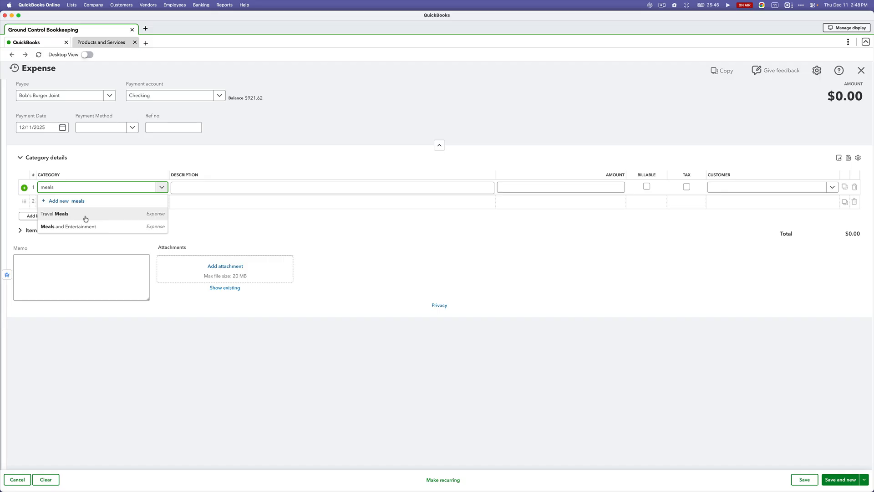
double_click(84, 190)
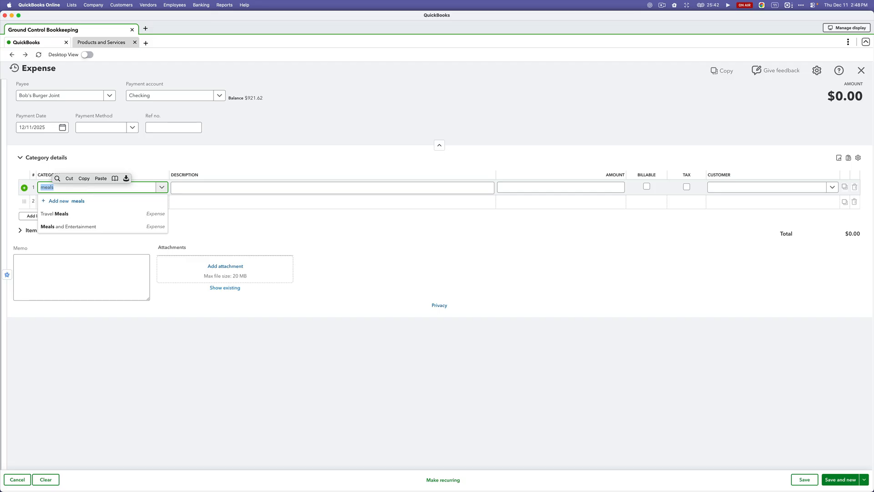
type("ask")
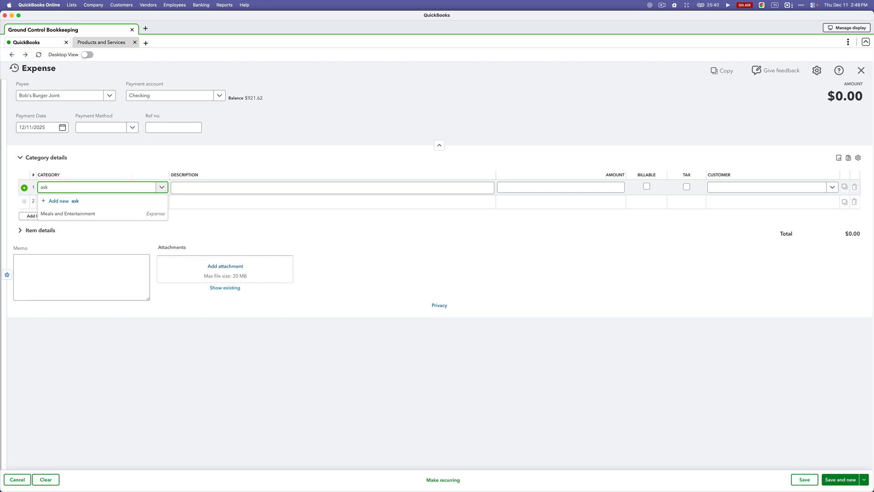
type(" my")
key("BackSpace")
key("BackSpace")
key("BackSpace")
key("BackSpace")
key("BackSpace")
Search the first line's category list for uncat to examine the uncategorized account options
type("un")
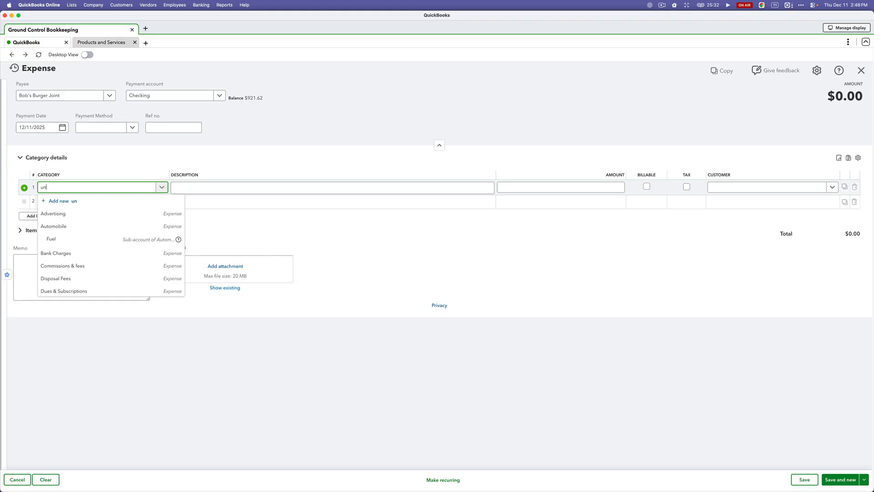
type("cat")
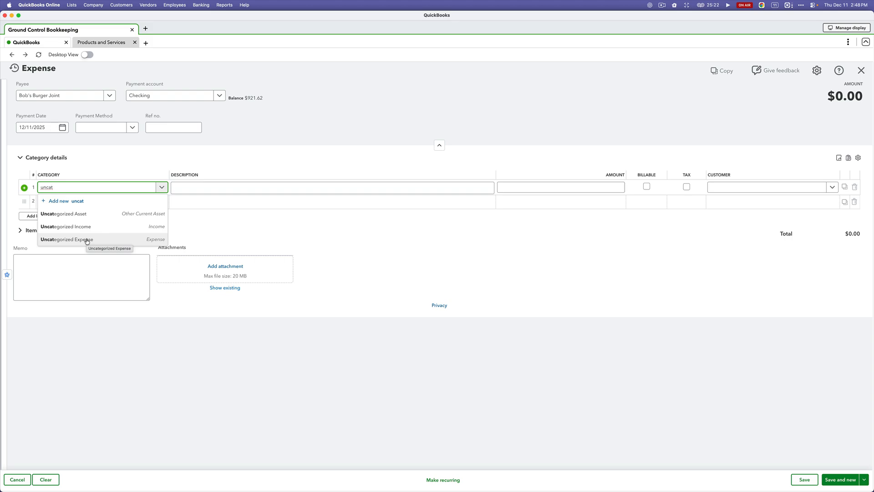
Search the first line's categories for meals, choose Meals and Entertainment, and expand the item details section
double_click(86, 188)
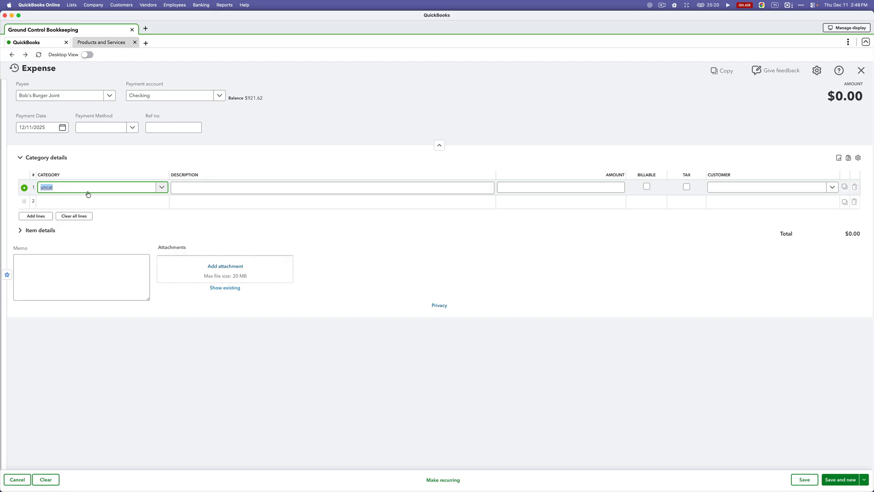
type("meals")
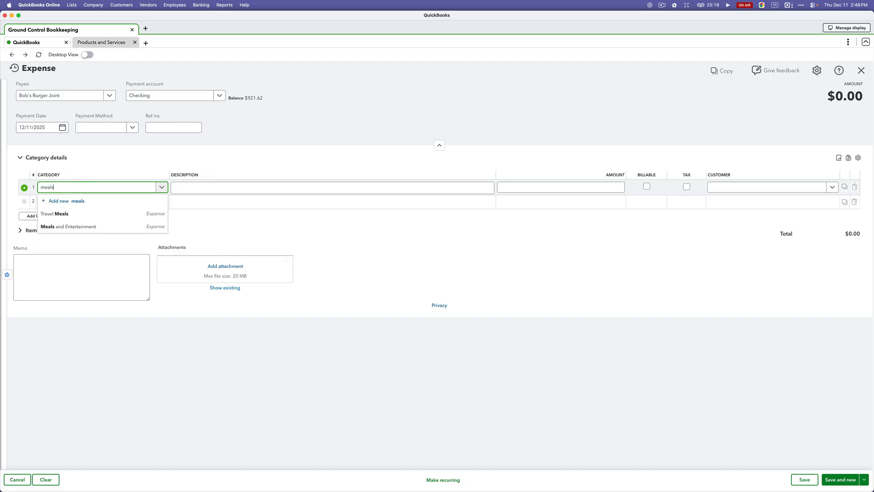
left_click(83, 226)
left_click(297, 228)
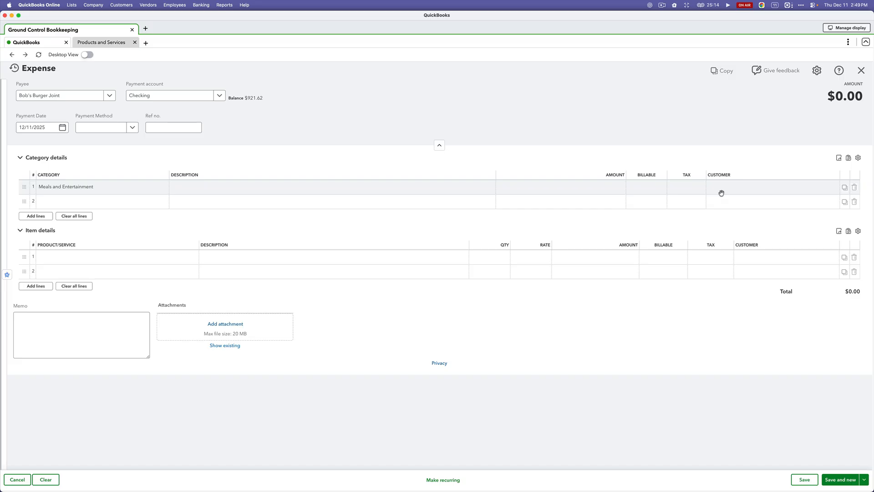
Describe the Meals and Entertainment line as Lunch for the crew with an amount of 55, and save and close the expense
left_click(505, 192)
left_click(374, 187)
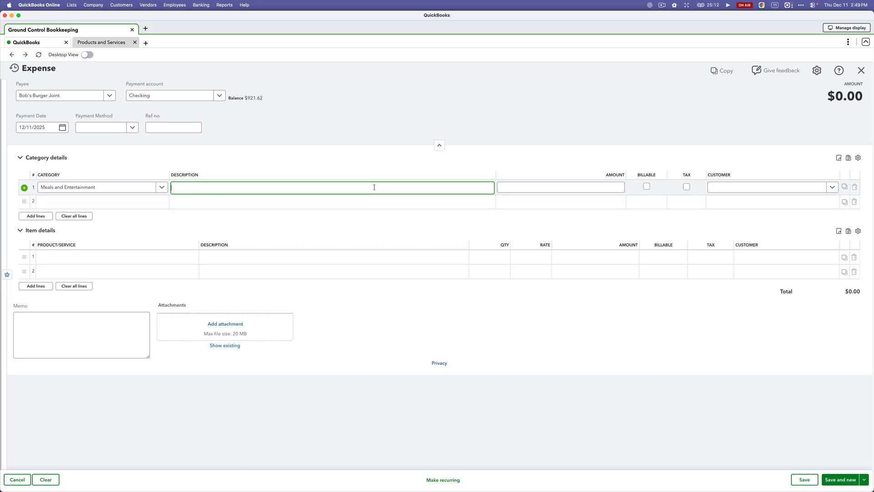
type("Lunch for the crew")
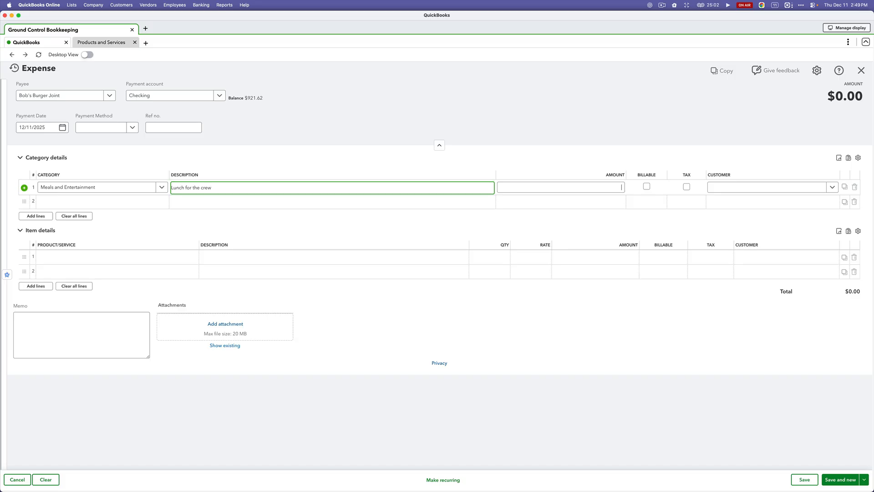
left_click(622, 187)
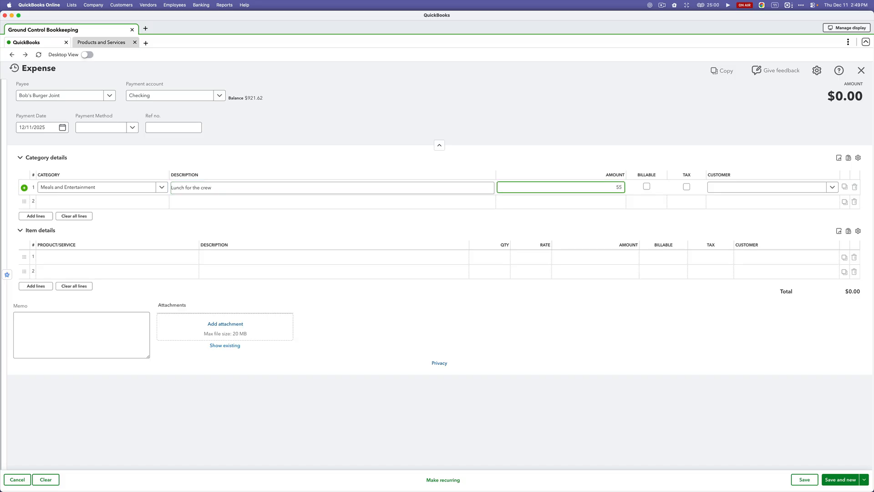
key("Tab")
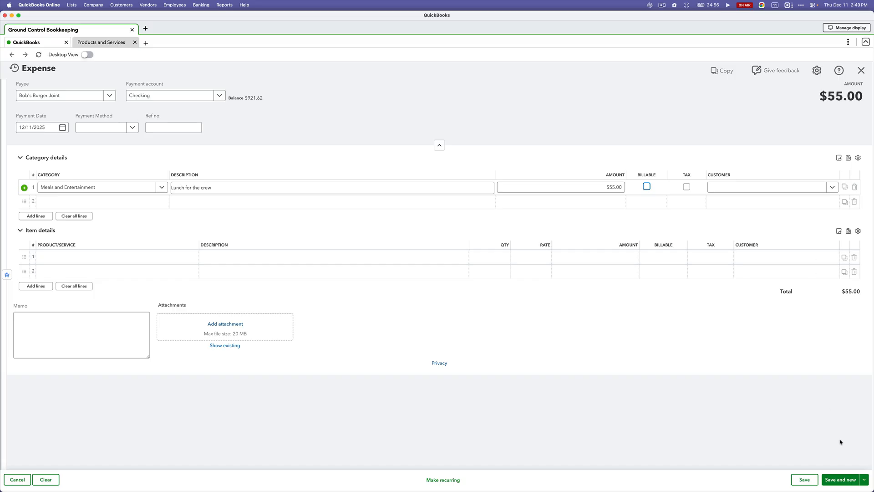
left_click(864, 479)
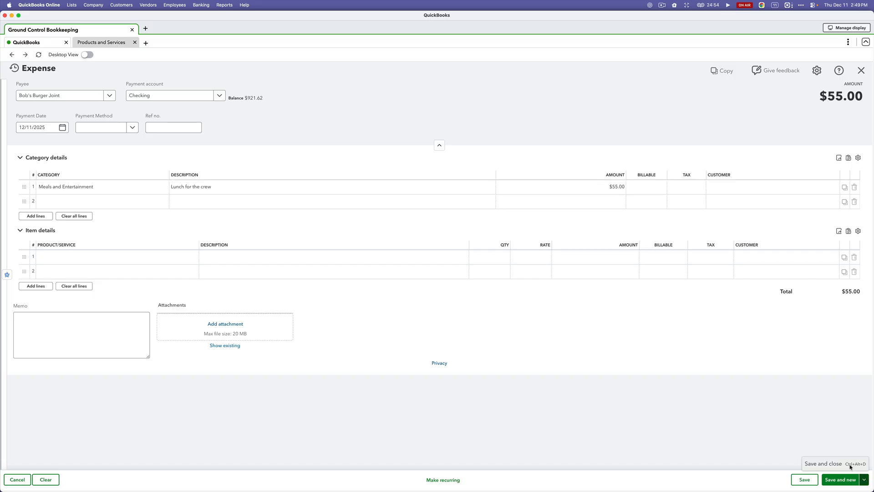
left_click(829, 464)
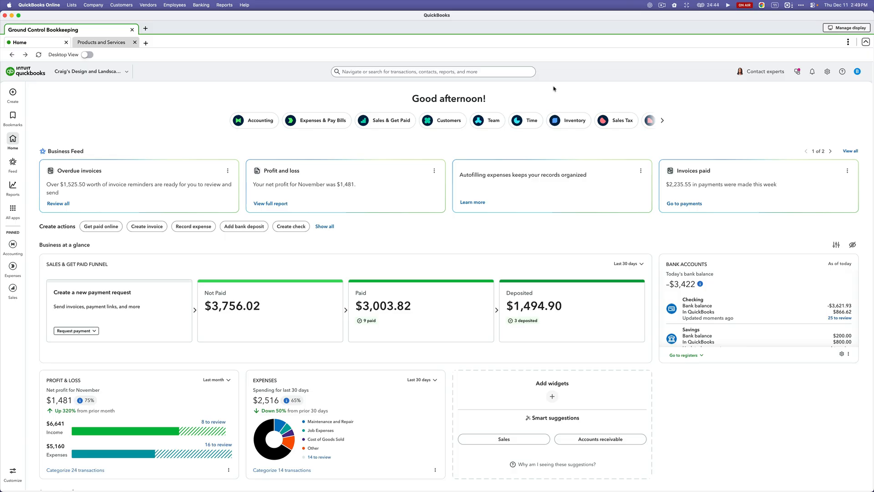
left_click(662, 5)
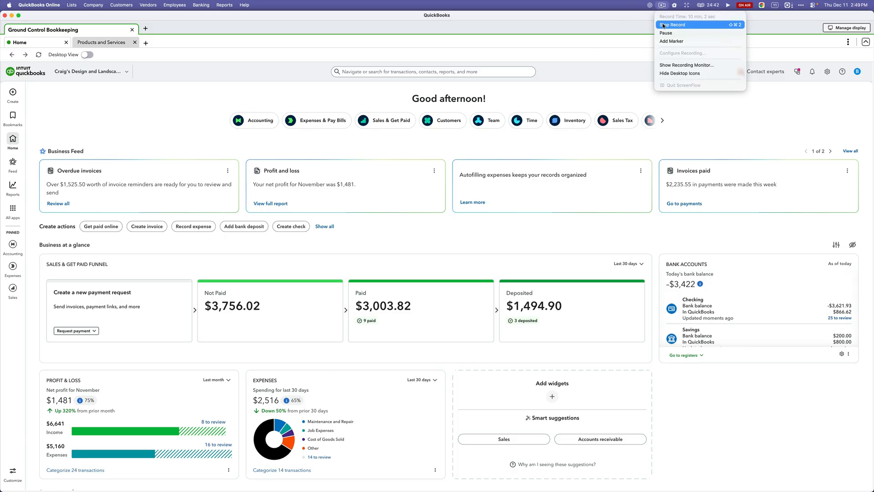